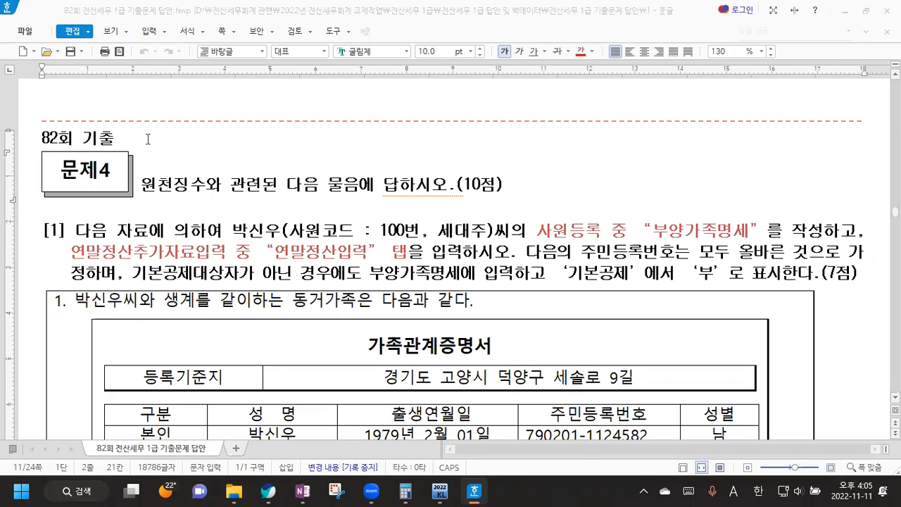
# Step: Scroll the exam document down to the 가족사항 dependents table and notes ①–④
pyautogui.scroll(-2, 141, 161)
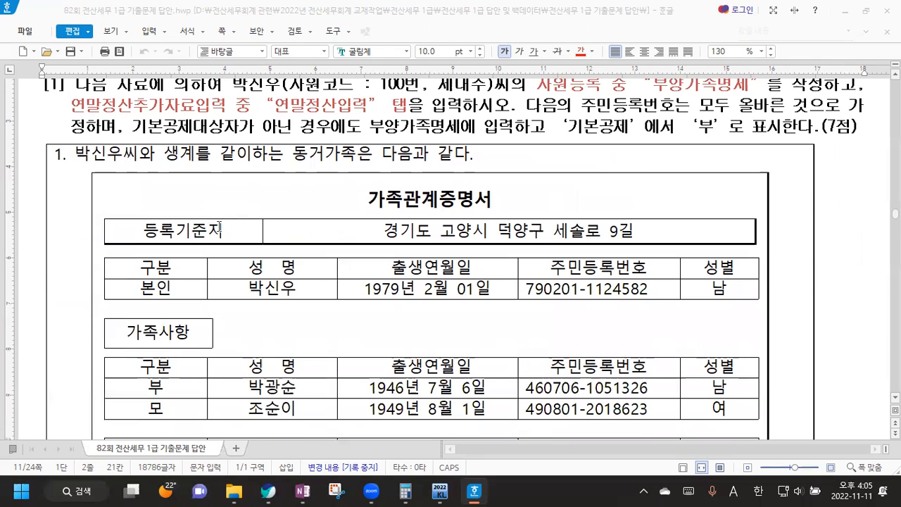
pyautogui.scroll(-2, 223, 227)
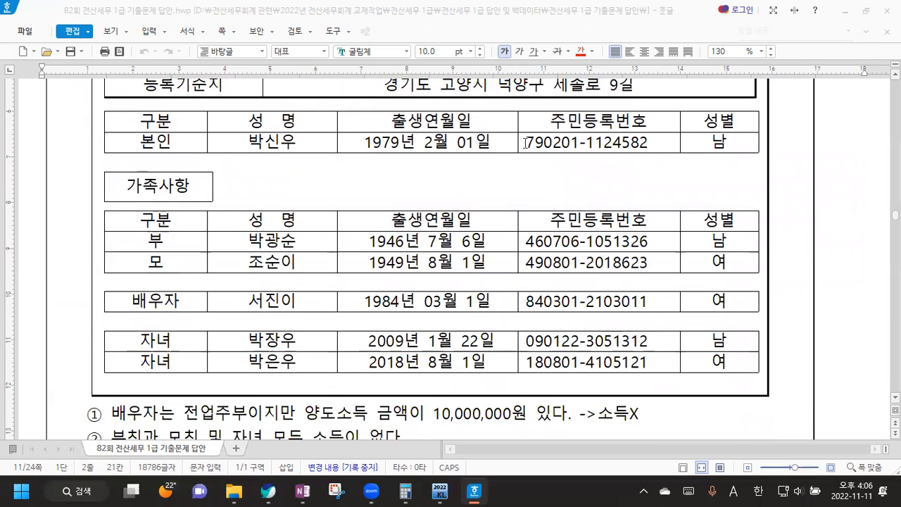
pyautogui.scroll(-1, 466, 163)
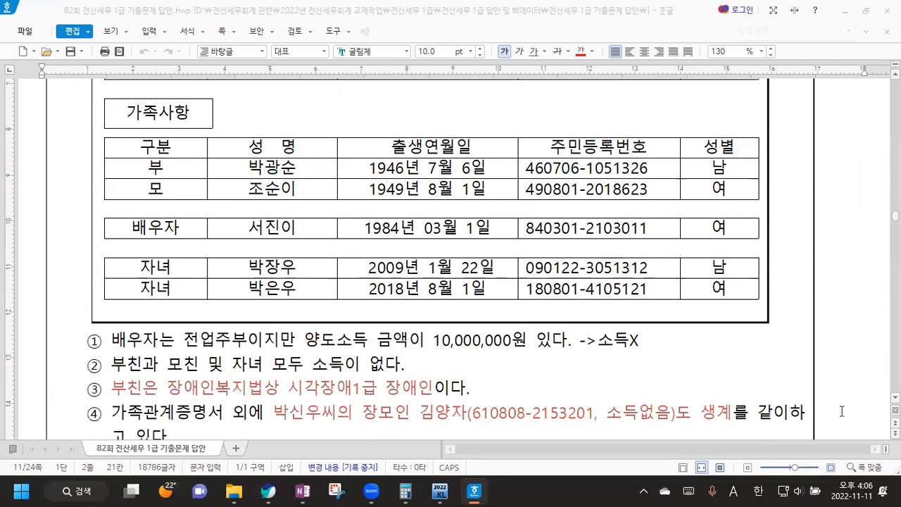
pyautogui.scroll(-1, 873, 218)
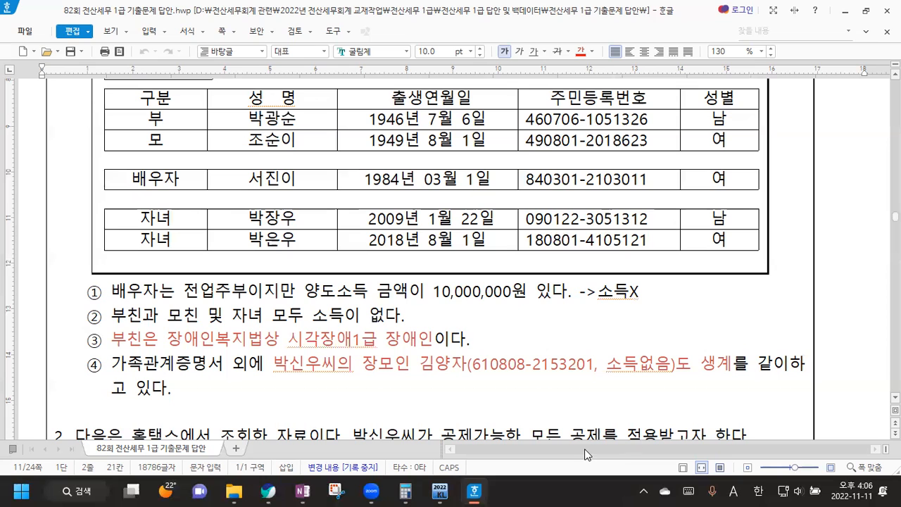
# Step: Switch from Hangul to KcLep's 원천징수 withholding-tax menu
pyautogui.click(235, 34)
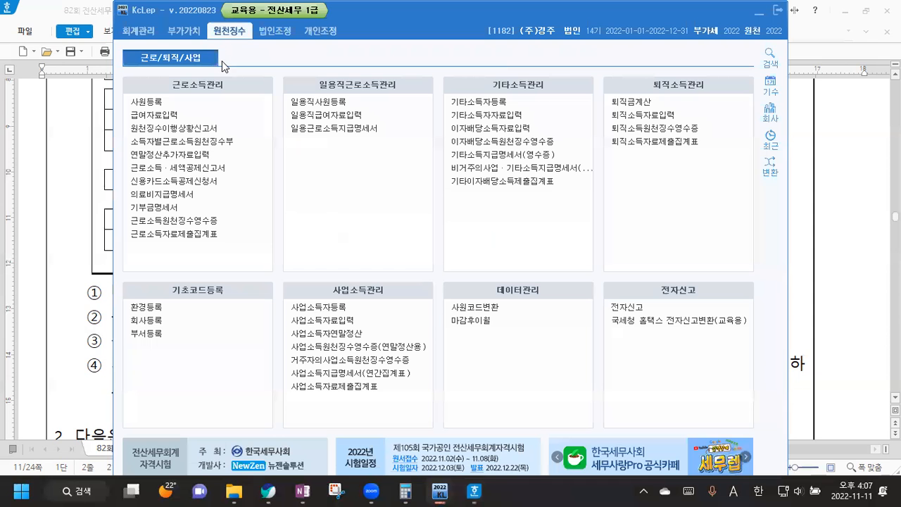
# Step: Open 사원등록, show employee 100's 부양가족명세 dependents sheet and start its second row
pyautogui.click(150, 105)
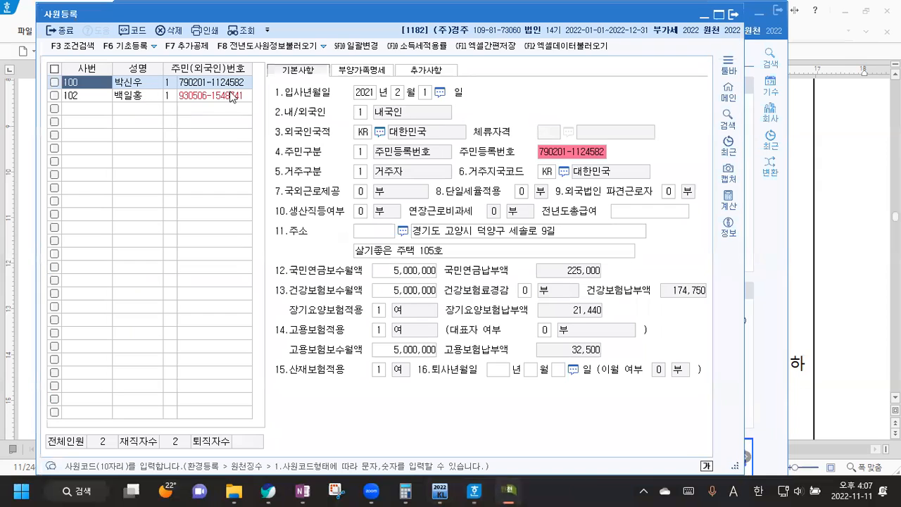
pyautogui.click(364, 73)
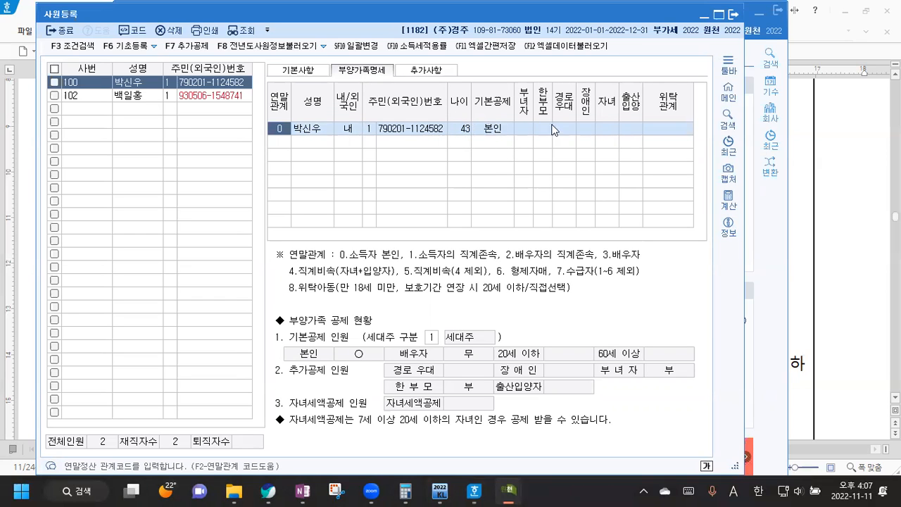
pyautogui.click(281, 143)
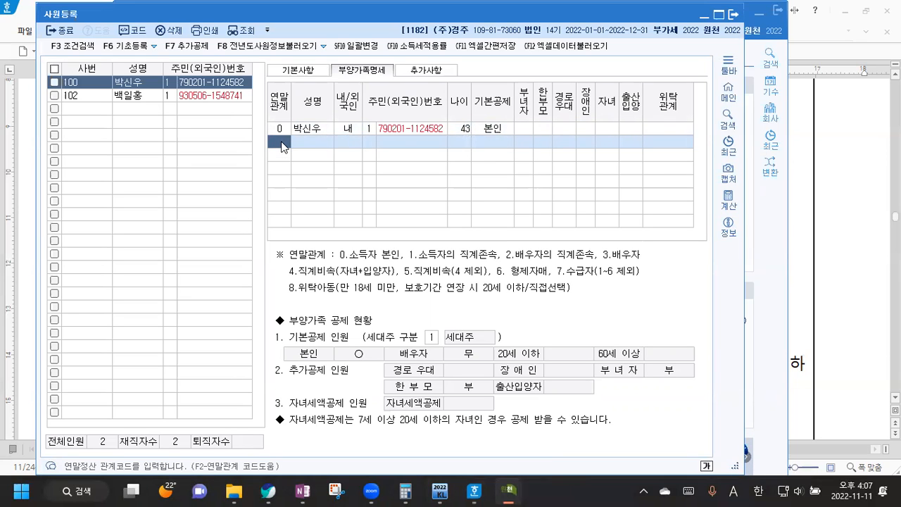
# Step: Add the father (relation 1, age 76) with his name and resident number, as 장애인 with disability code 1
pyautogui.write('1')
pyautogui.press('Return')
pyautogui.write('qkr')
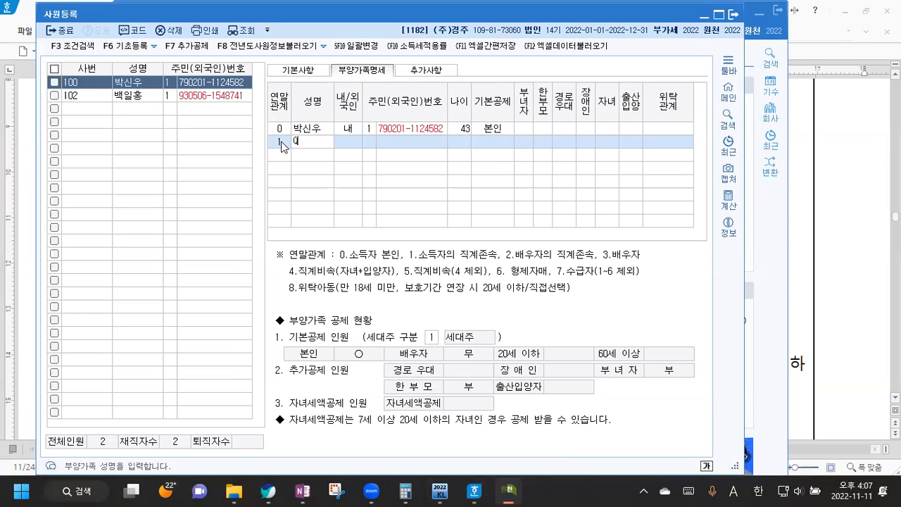
pyautogui.press('BackSpace')
pyautogui.press('BackSpace')
pyautogui.press('BackSpace')
pyautogui.press('Hangul')
pyautogui.press('Return')
pyautogui.press('Return')
pyautogui.press('Return')
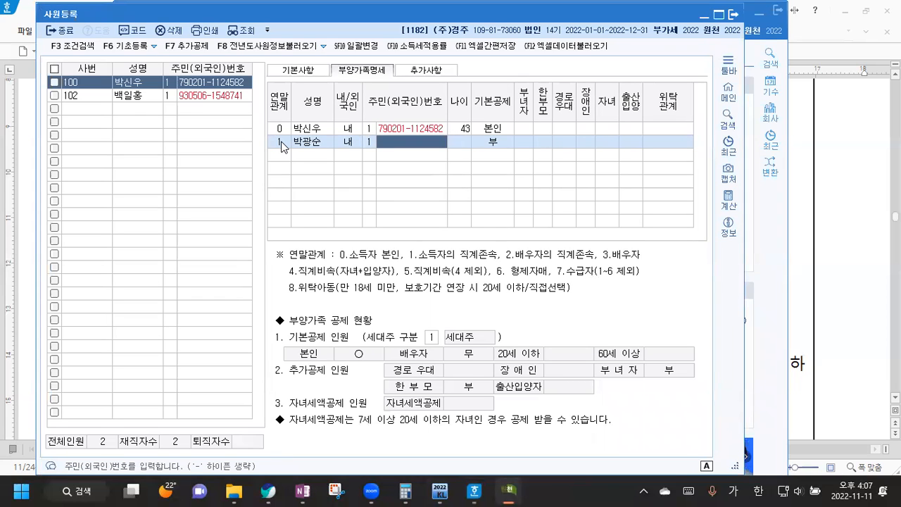
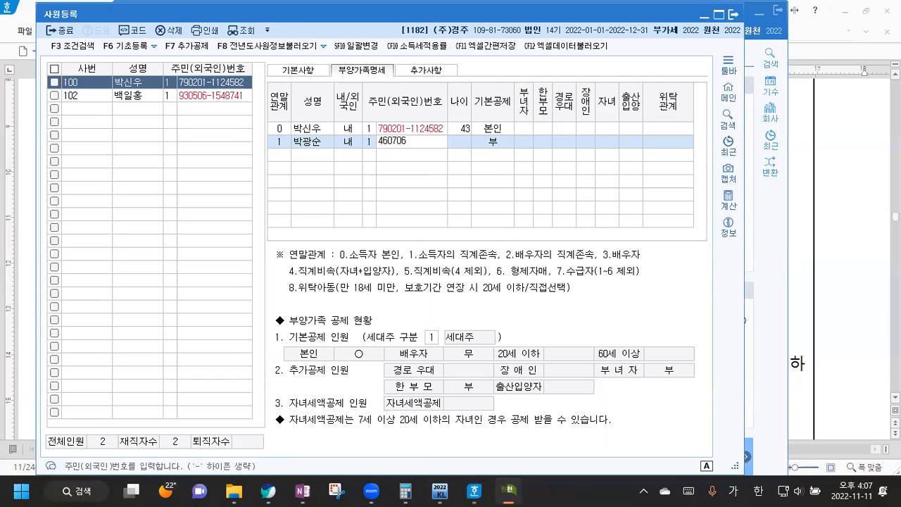
pyautogui.press('Return')
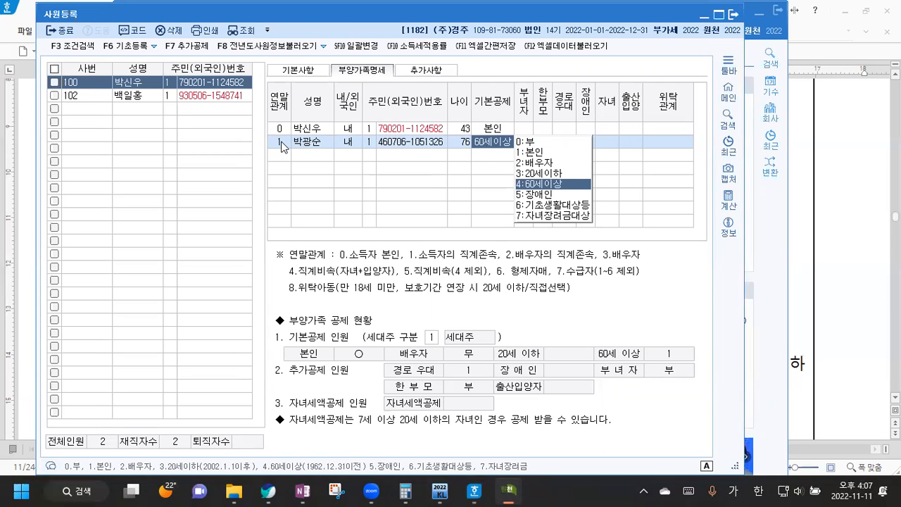
pyautogui.click(535, 194)
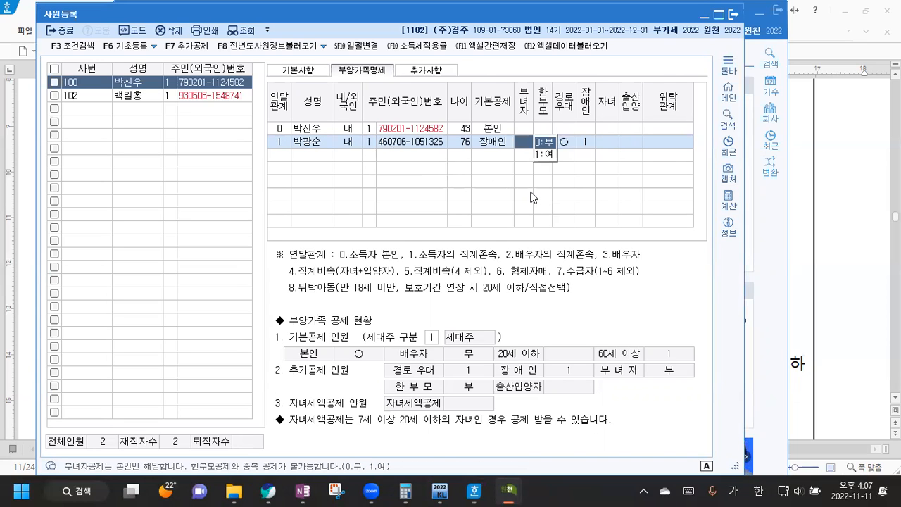
pyautogui.click(588, 144)
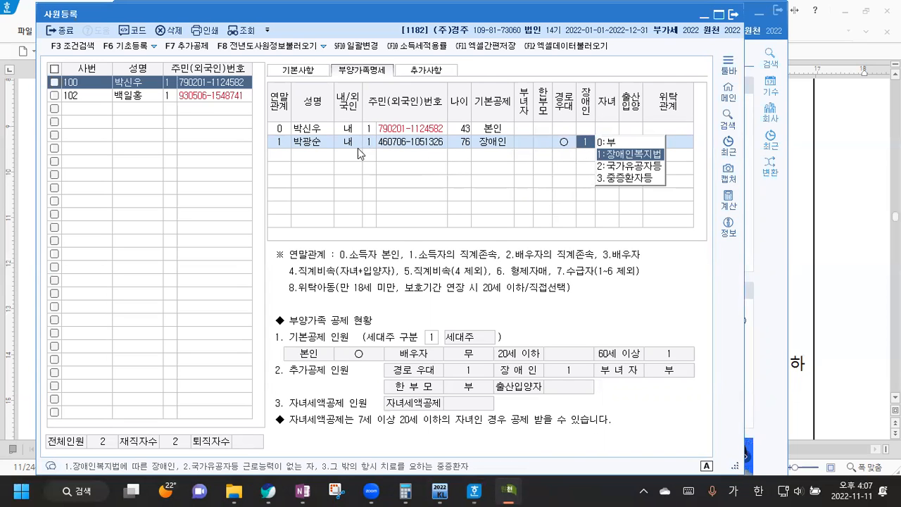
pyautogui.click(276, 157)
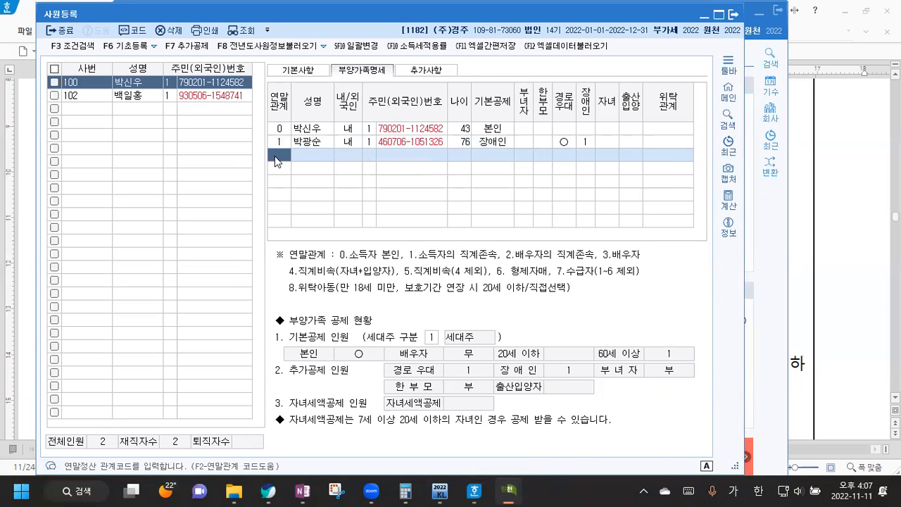
# Step: Add the mother (relation 1, 내국인, age 73) with her name and resident number under 60세이상
pyautogui.write('1')
pyautogui.press('Return')
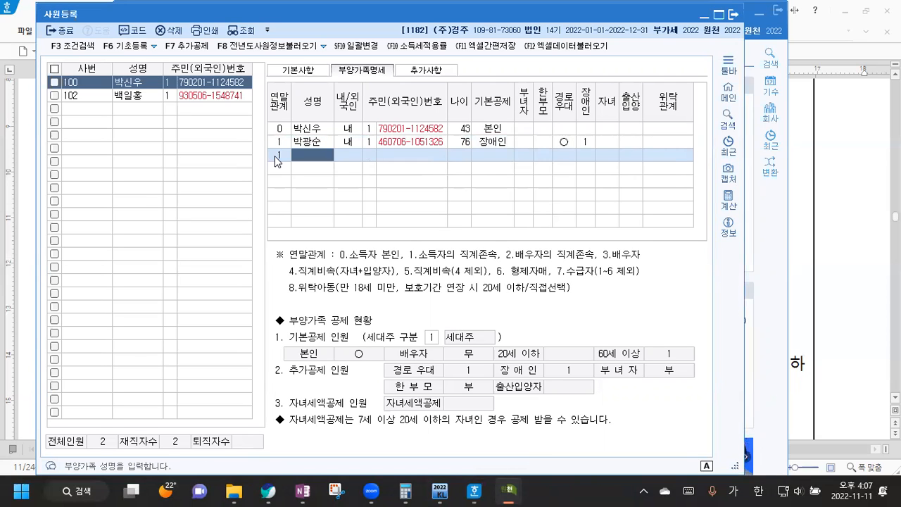
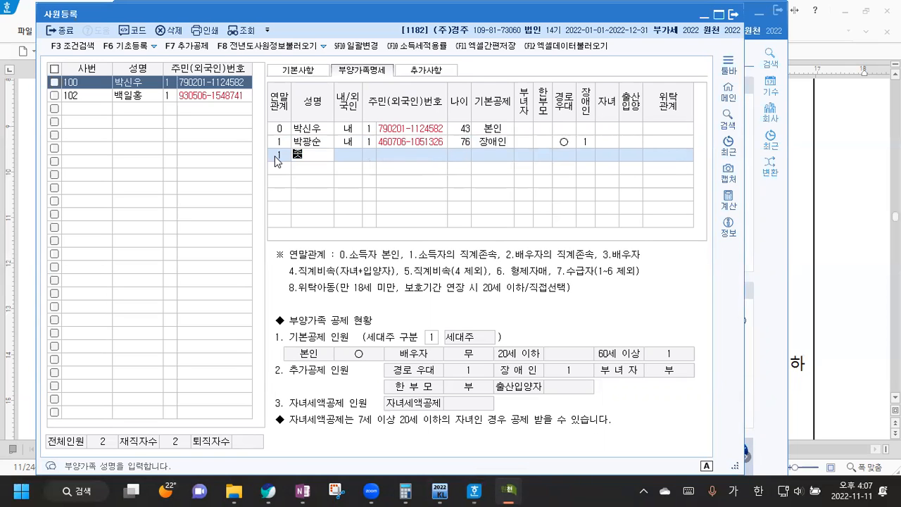
pyautogui.press('Return')
pyautogui.press('Return')
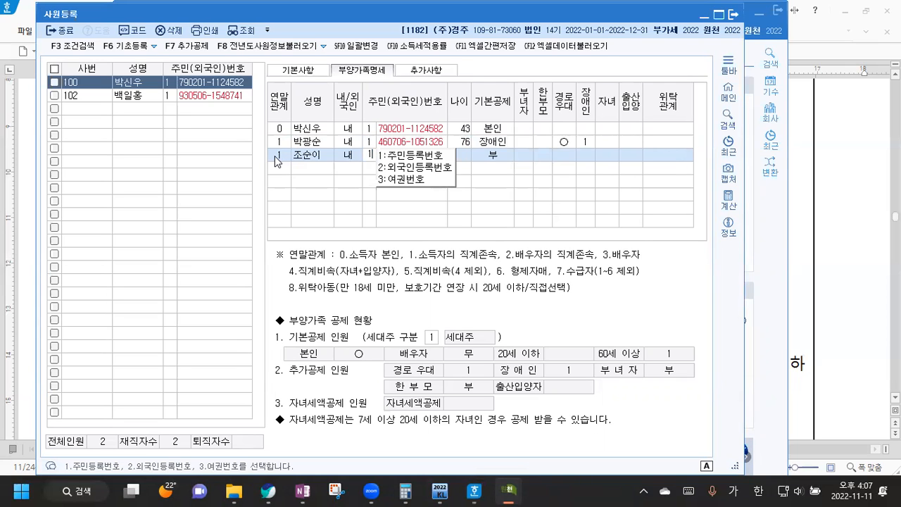
pyautogui.press('Return')
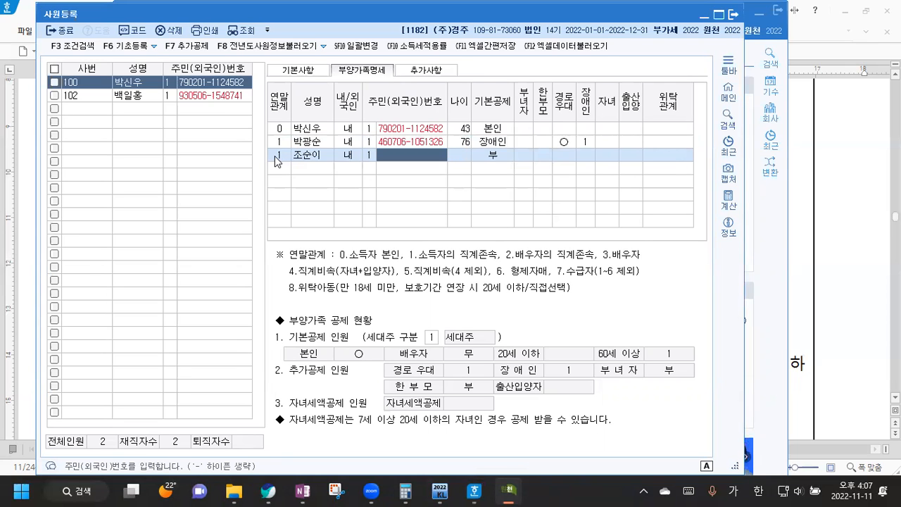
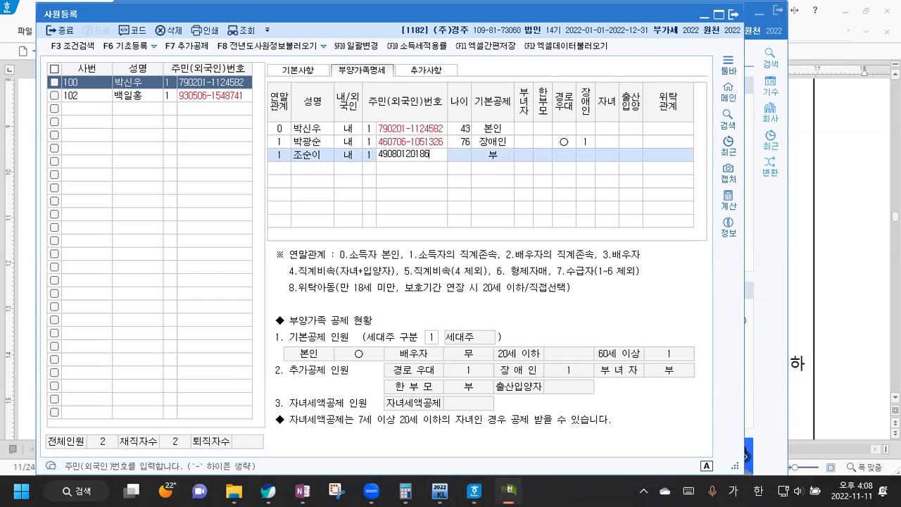
pyautogui.press('Return')
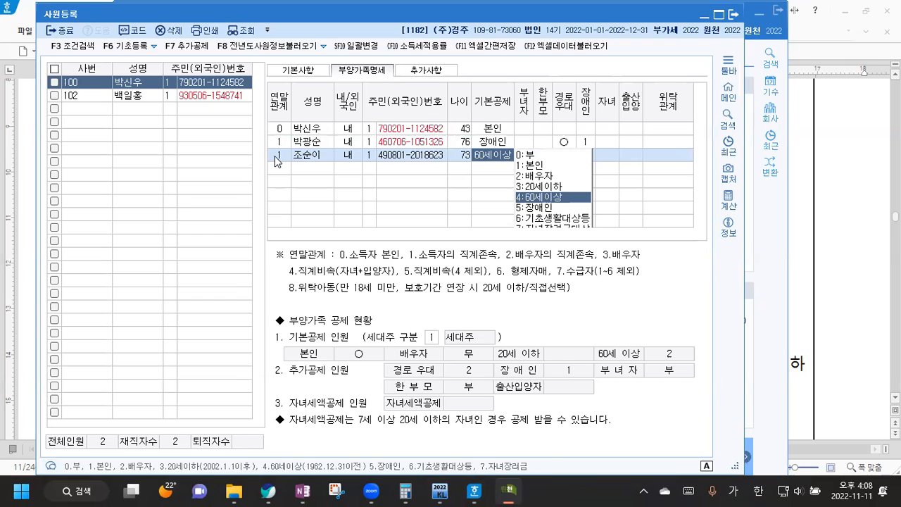
pyautogui.click(562, 198)
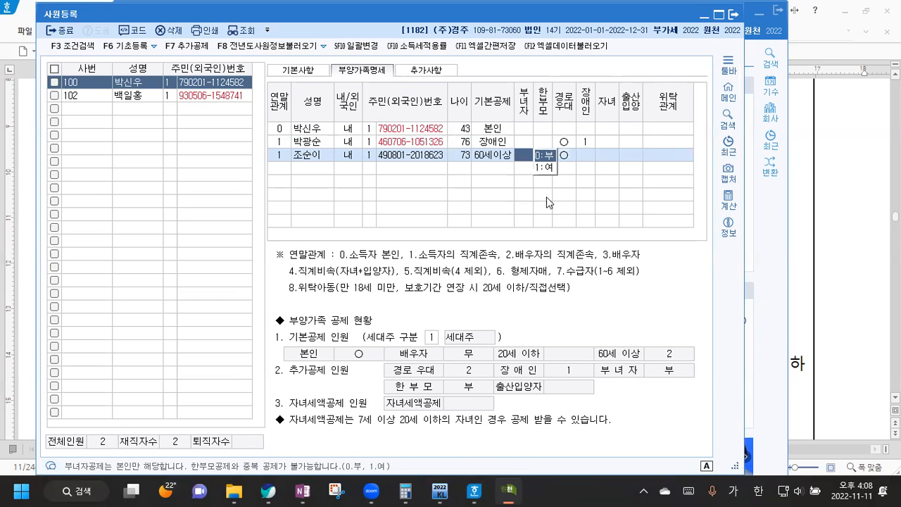
pyautogui.click(282, 169)
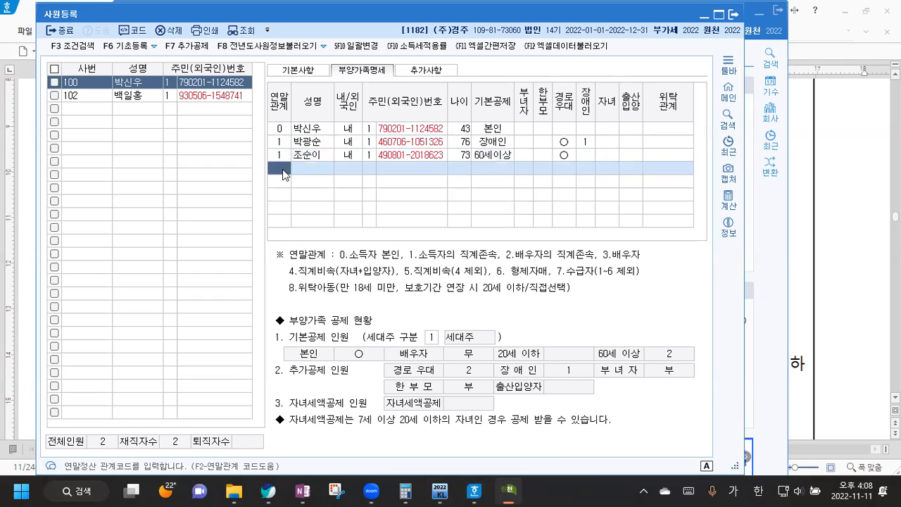
# Step: Add the spouse (relation 3, age 38) with her name and resident number, basic deduction 0:부
pyautogui.write('3')
pyautogui.press('Return')
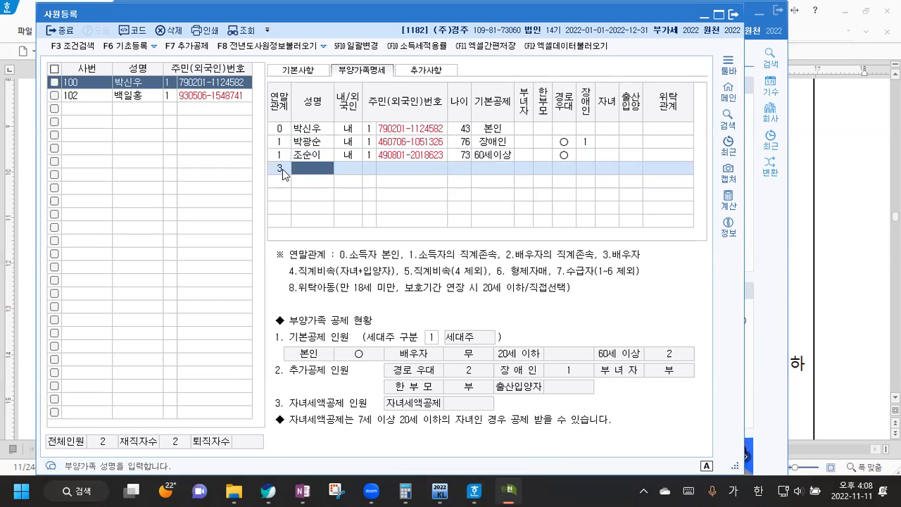
pyautogui.press('Return')
pyautogui.press('Return')
pyautogui.press('Return')
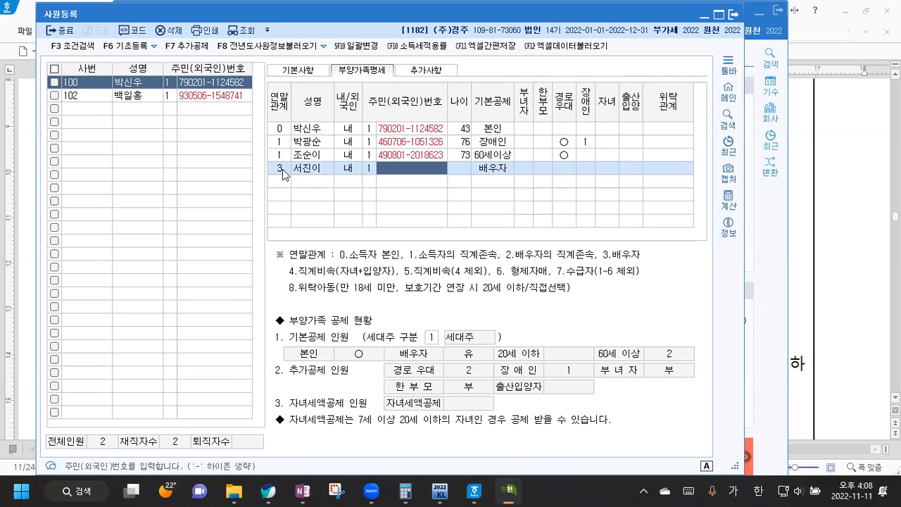
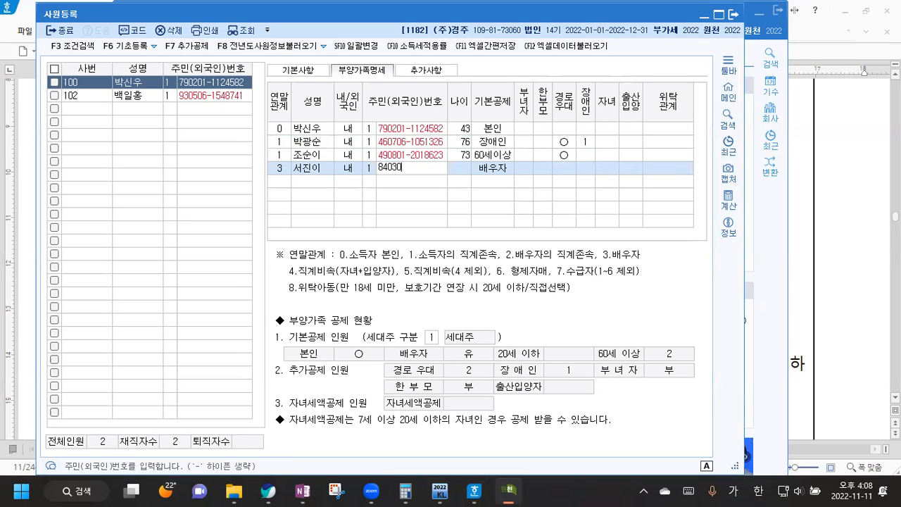
pyautogui.press('Return')
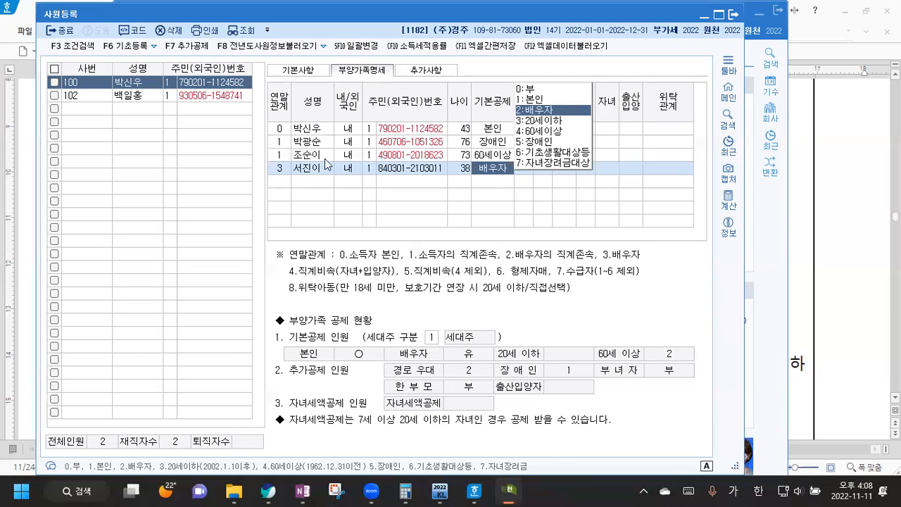
pyautogui.click(543, 90)
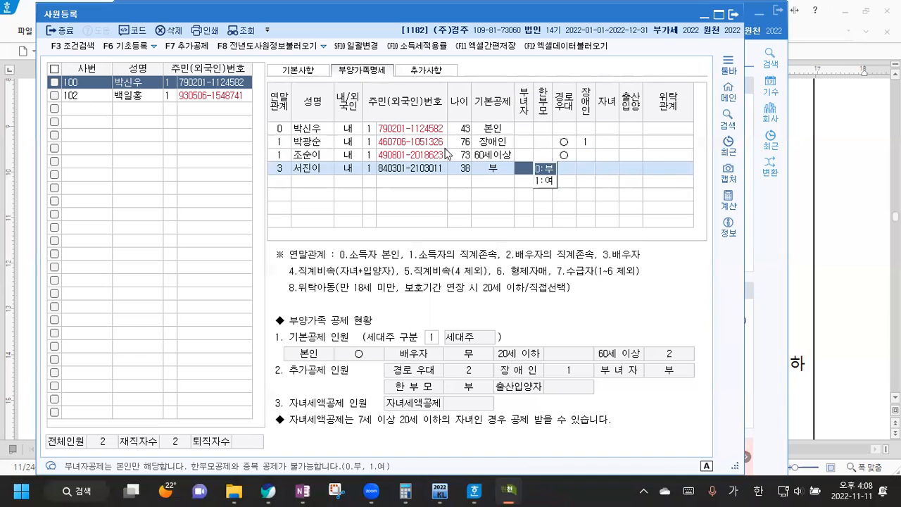
pyautogui.click(283, 185)
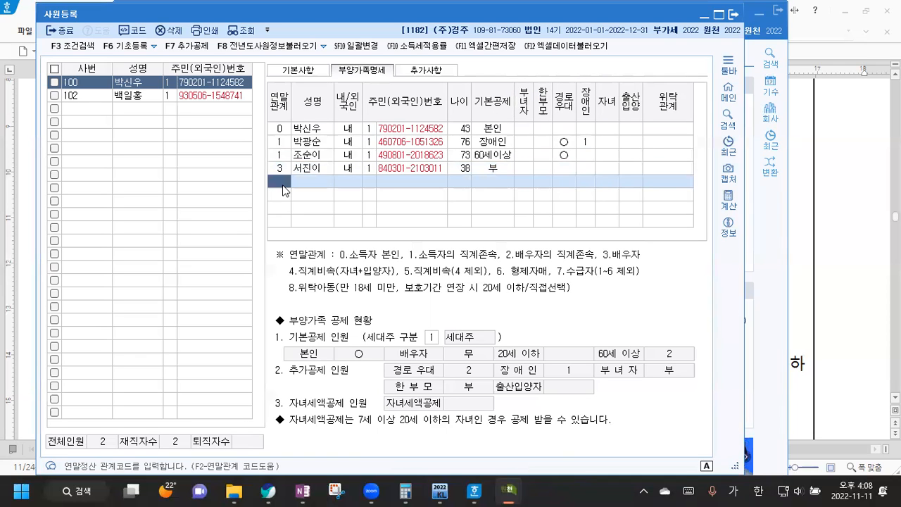
# Step: Add the first child (relation 4, age 13) with name and resident number under 20세이하
pyautogui.write('4')
pyautogui.press('Return')
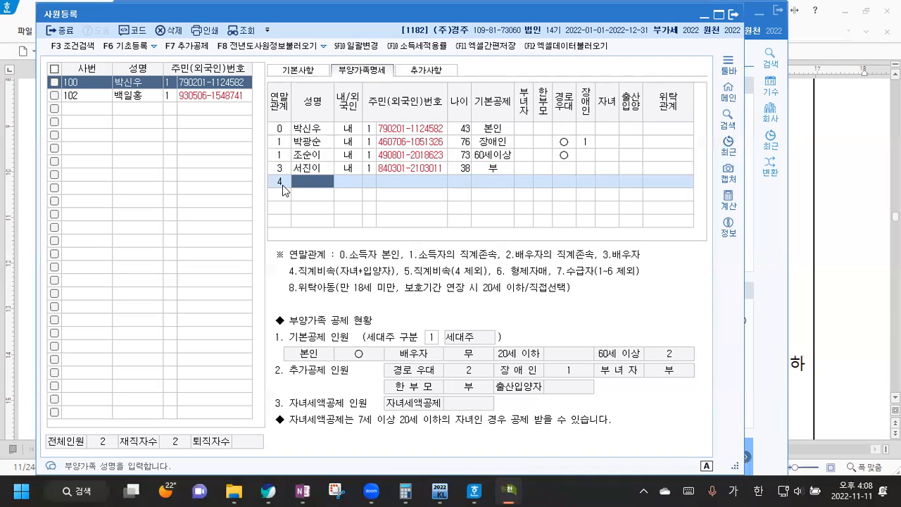
pyautogui.press('Return')
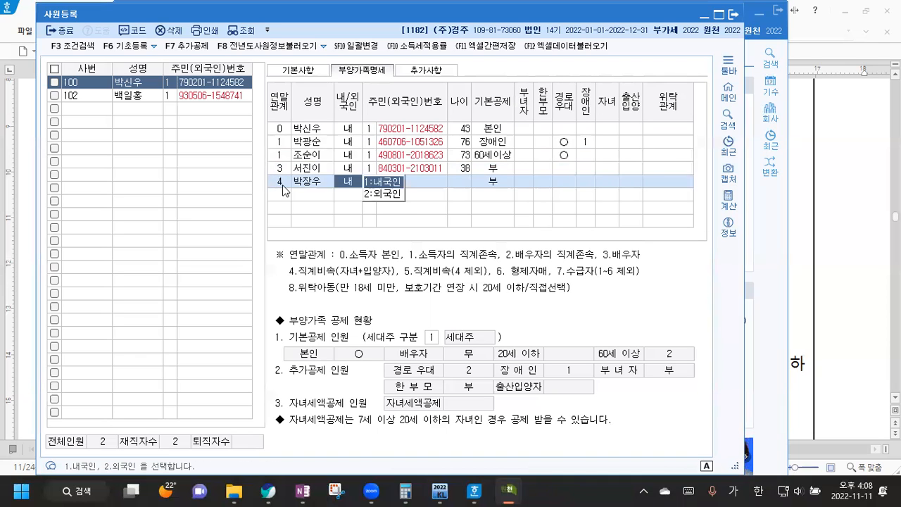
pyautogui.write('1')
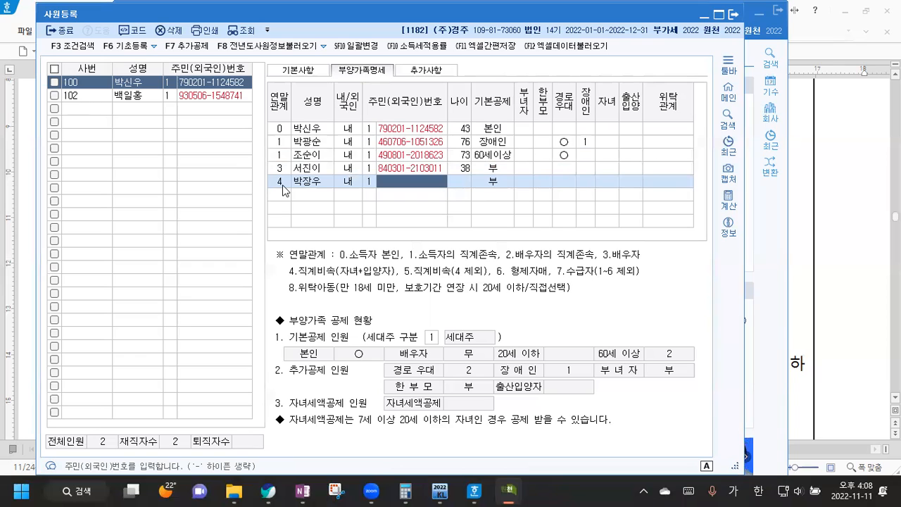
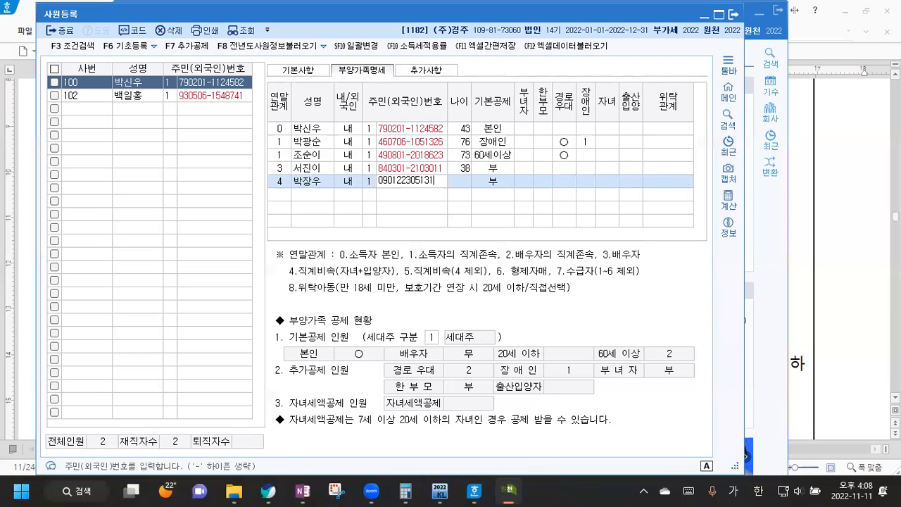
pyautogui.press('Return')
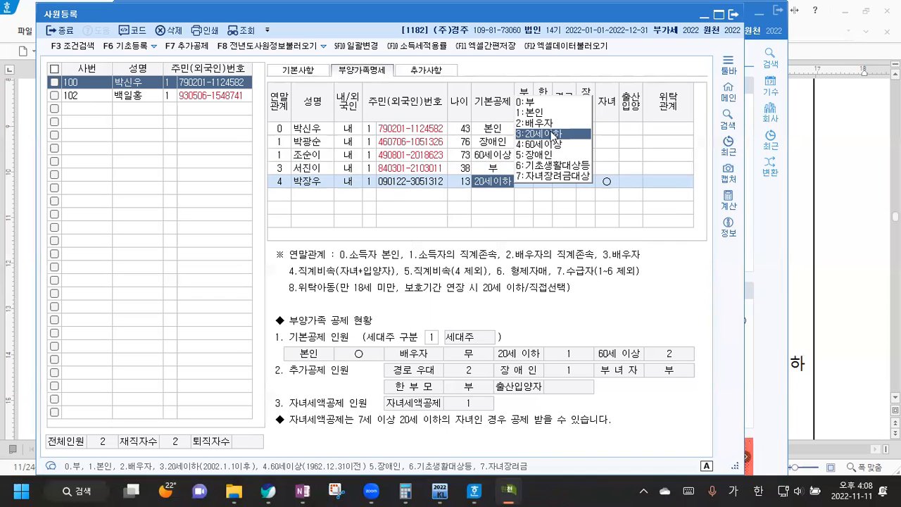
pyautogui.press('Return')
# Step: Add the second child (relation 4, age 4) with name and resident number under 20세이하
pyautogui.click(285, 193)
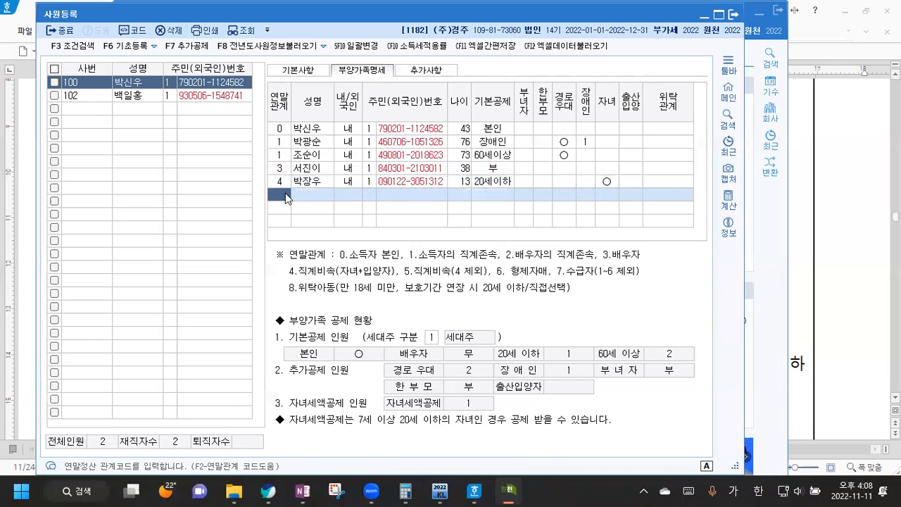
pyautogui.write('4')
pyautogui.press('Return')
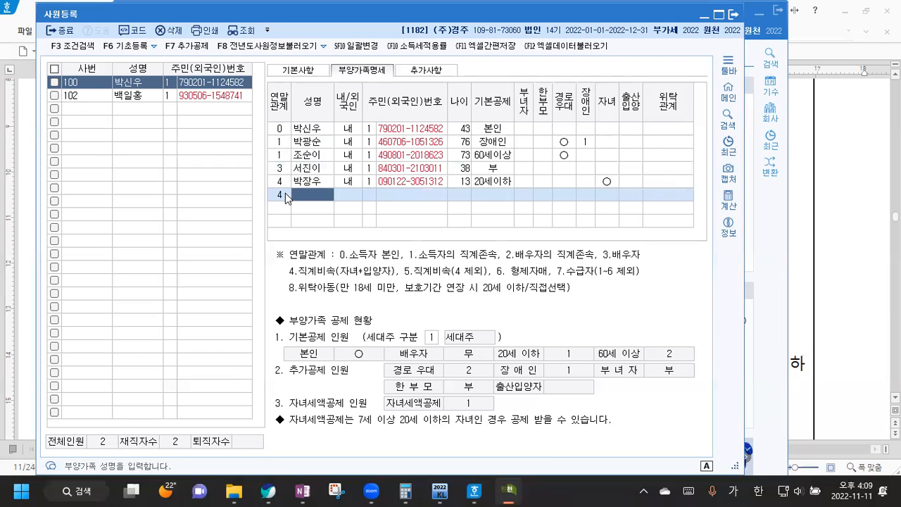
pyautogui.press('Return')
pyautogui.press('Return')
pyautogui.press('Return')
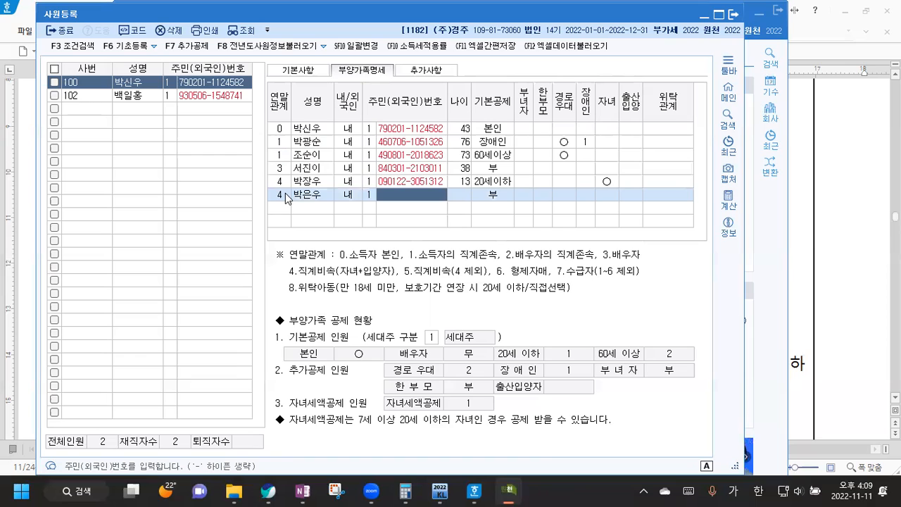
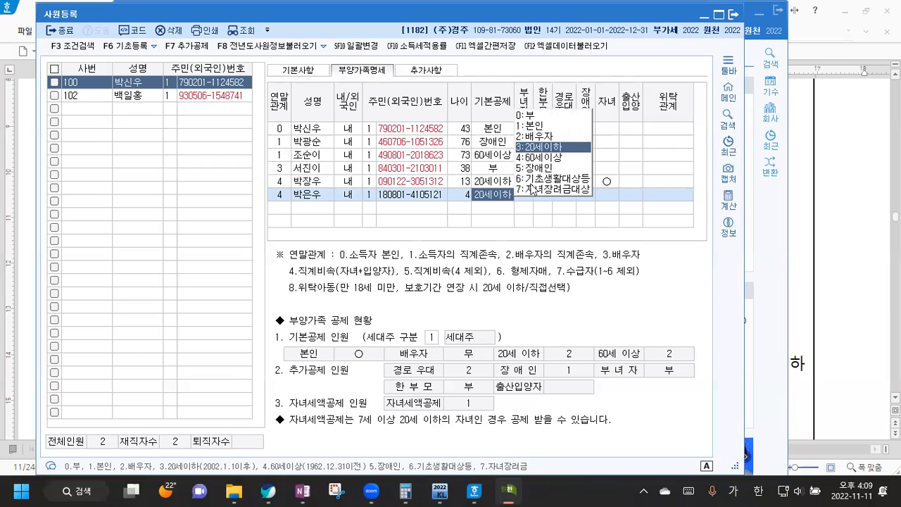
pyautogui.click(552, 149)
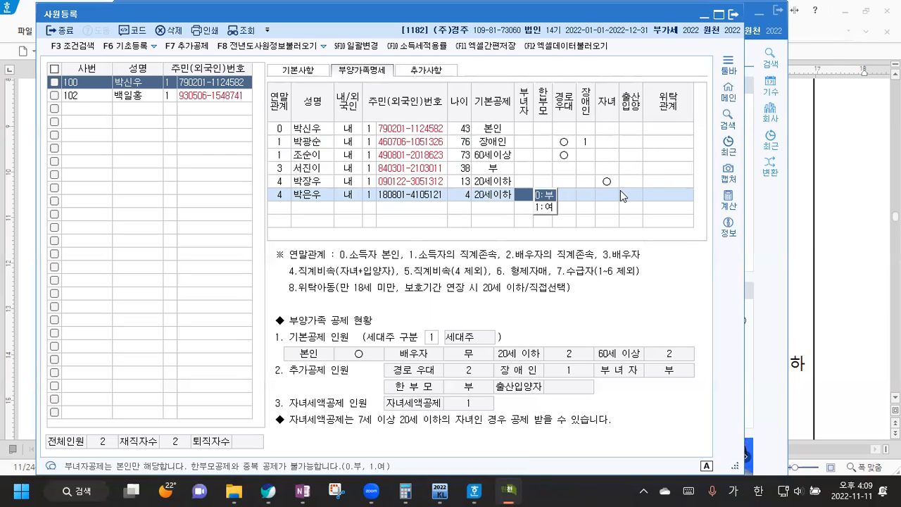
# Step: Close 사원등록 and colour the Hangul sentence about applying all available deductions red
pyautogui.click(734, 17)
pyautogui.click(873, 209)
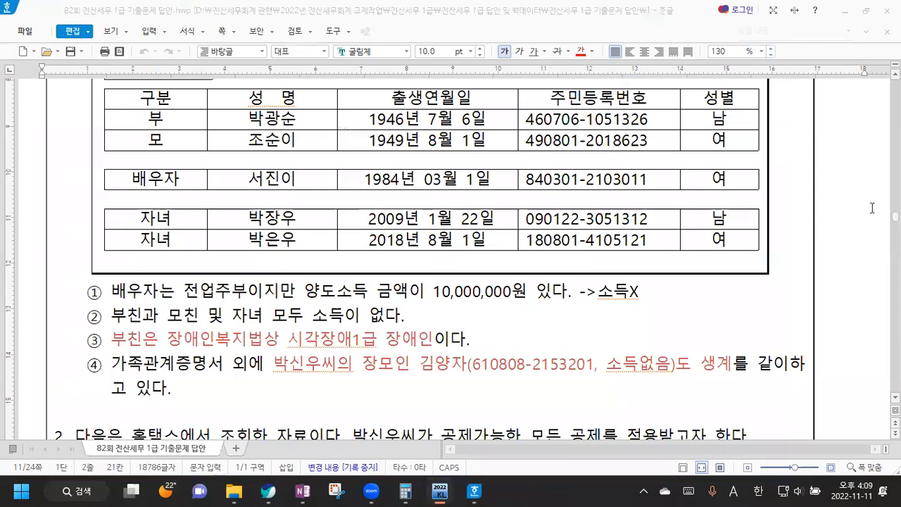
pyautogui.scroll(-1, 281, 241)
pyautogui.scroll(-3, 281, 241)
pyautogui.scroll(-1, 281, 240)
pyautogui.scroll(1, 281, 240)
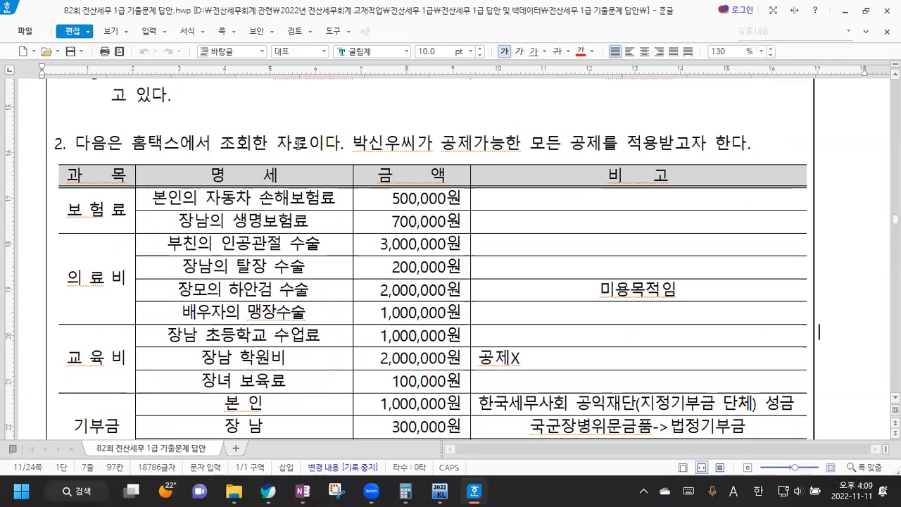
pyautogui.press('Hangul')
pyautogui.moveTo(352, 142); pyautogui.dragTo(642, 133)
pyautogui.click(581, 51)
pyautogui.click(504, 145)
# Step: Return to KcLep and open the 연말정산추가자료입력 screen
pyautogui.scroll(-2, 493, 151)
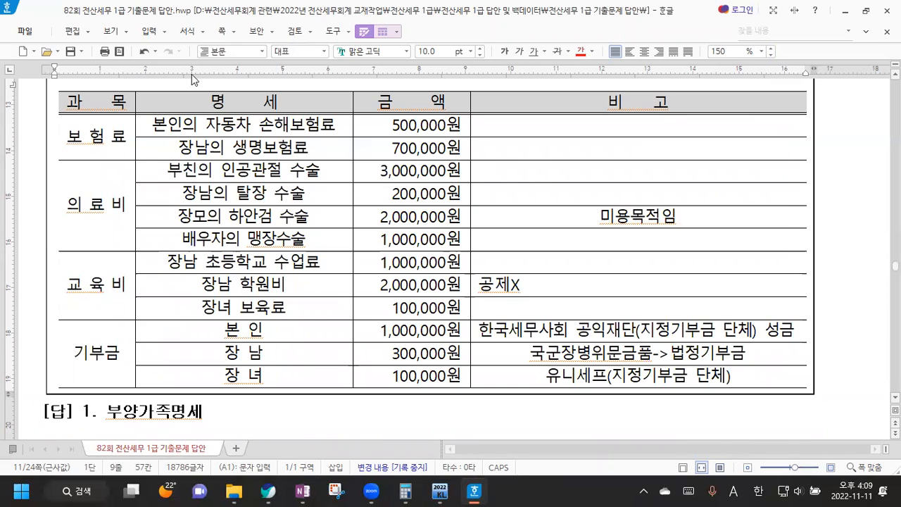
pyautogui.hotkey('alt', 'Tab')
pyautogui.click(189, 153)
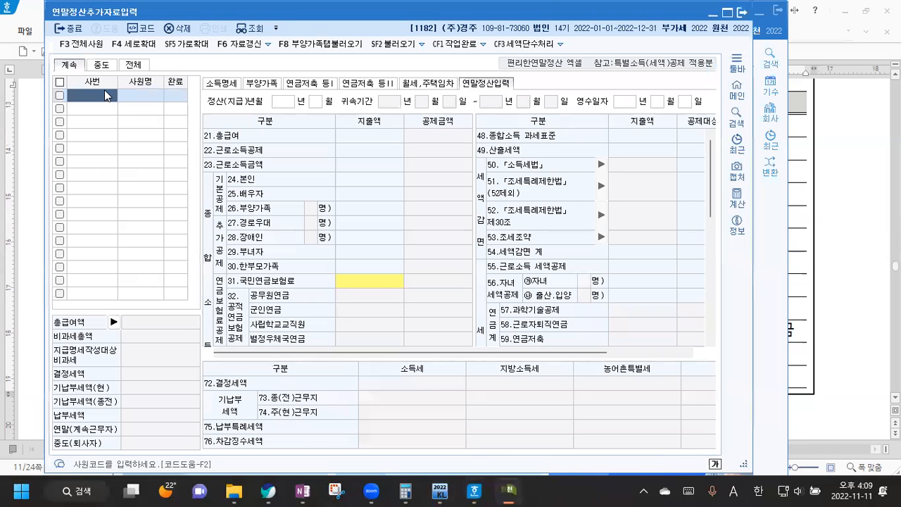
# Step: Load employee 100's year-end settlement data and widen the window to reveal deduction amount columns
pyautogui.press('F2')
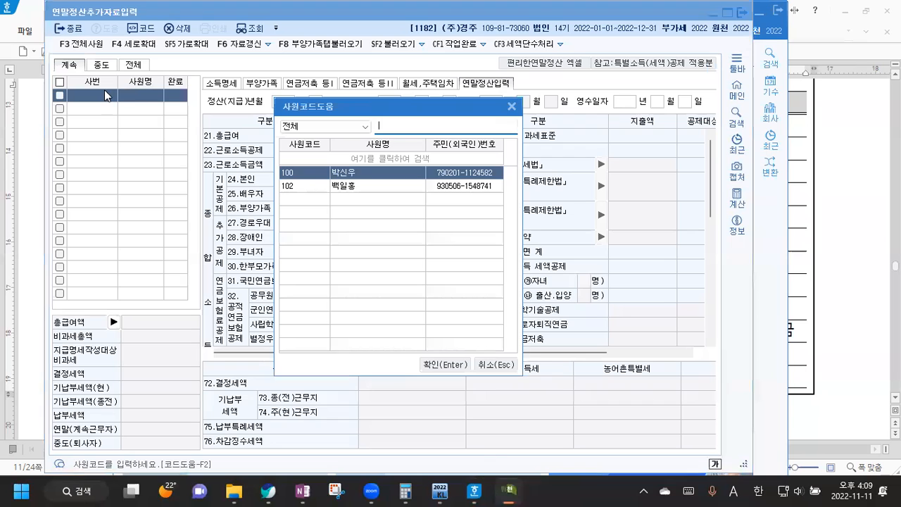
pyautogui.click(440, 364)
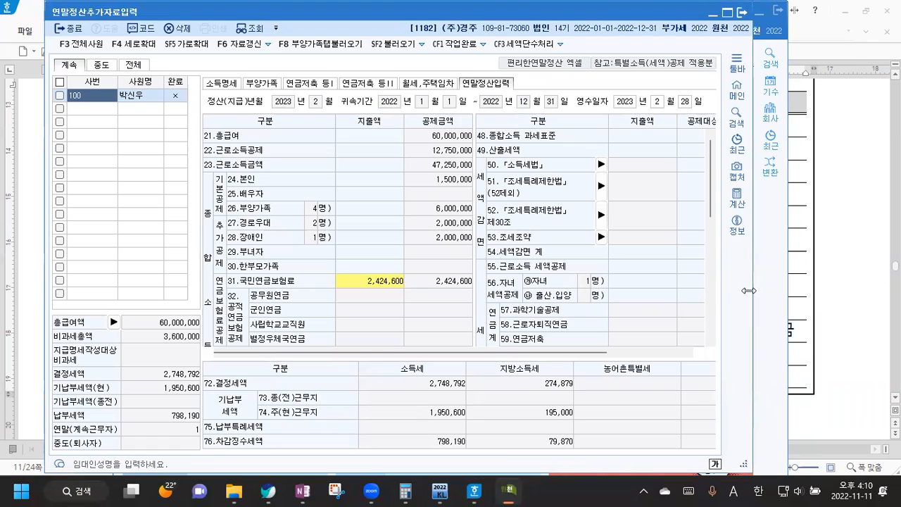
pyautogui.moveTo(749, 290); pyautogui.dragTo(866, 291)
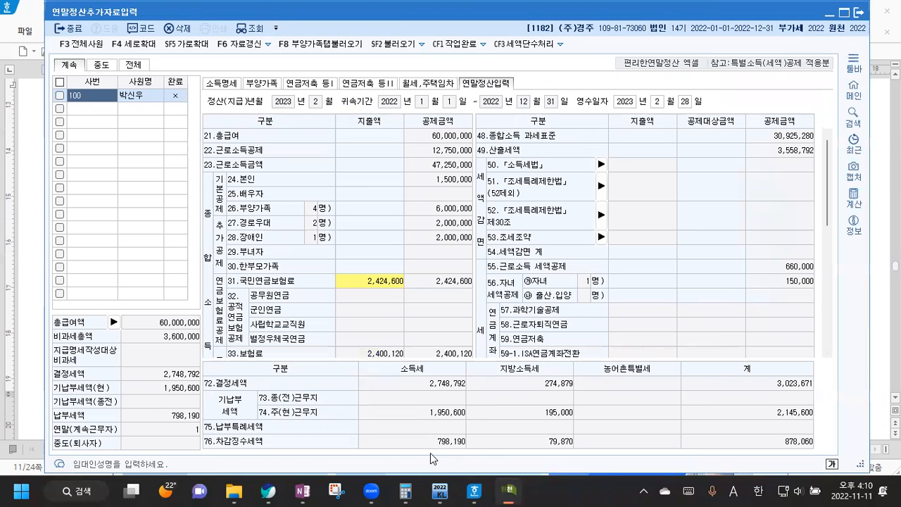
pyautogui.click(473, 489)
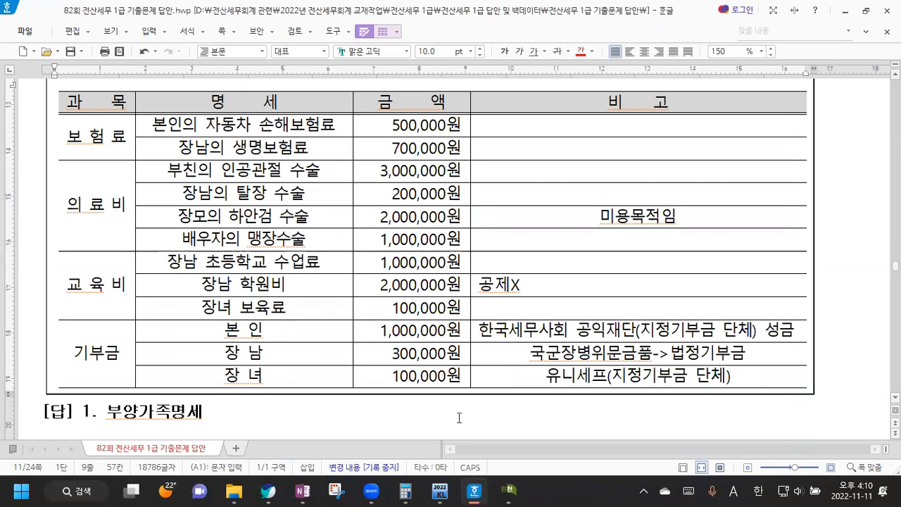
pyautogui.click(507, 490)
pyautogui.click(614, 210)
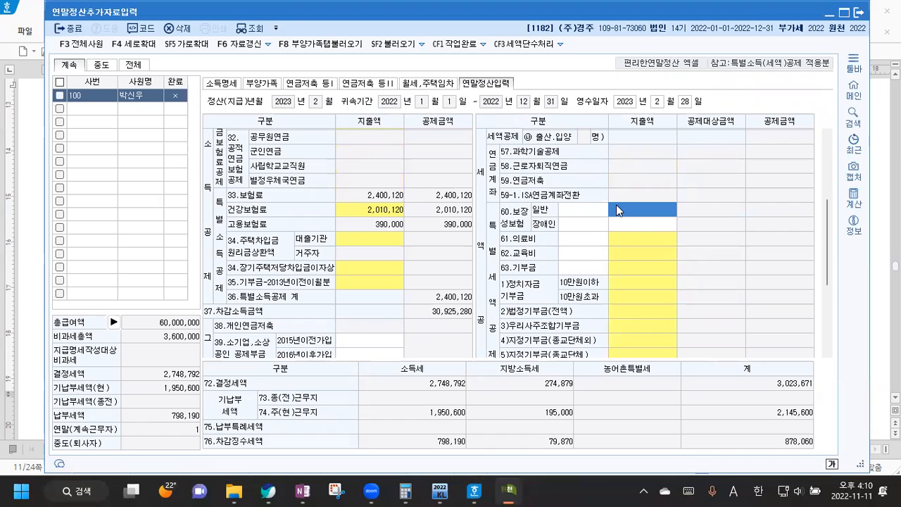
# Step: Enter 1,200,000 as the 보장성보험 일반 expense, lowering determined income tax to 2,628,792, then return to Hangul
pyautogui.write('1200000')
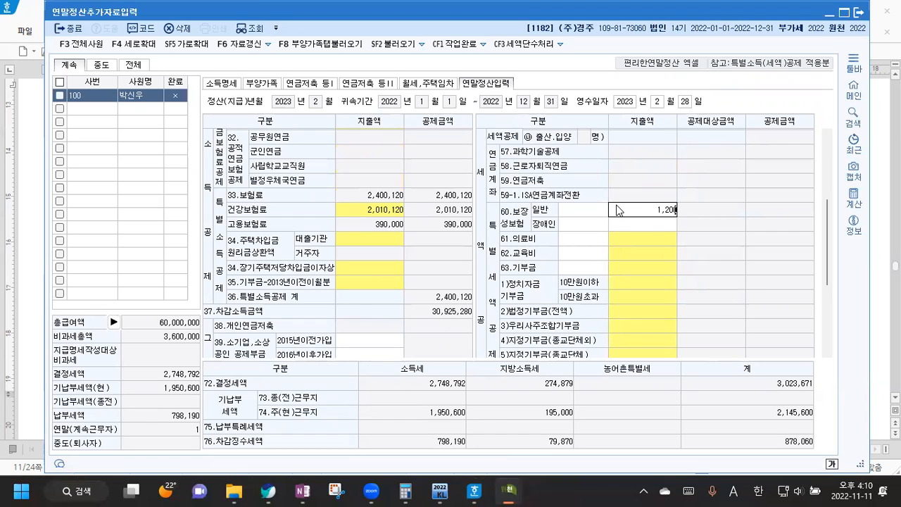
pyautogui.press('Return')
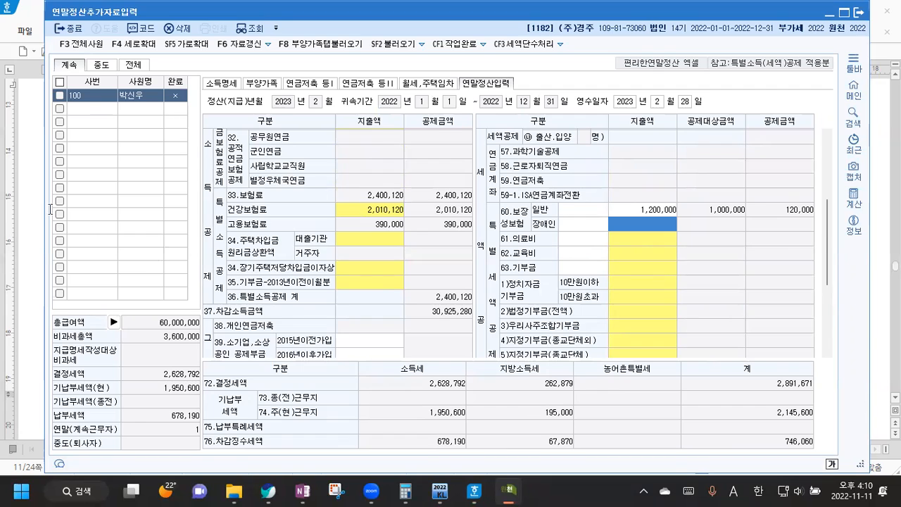
pyautogui.click(29, 183)
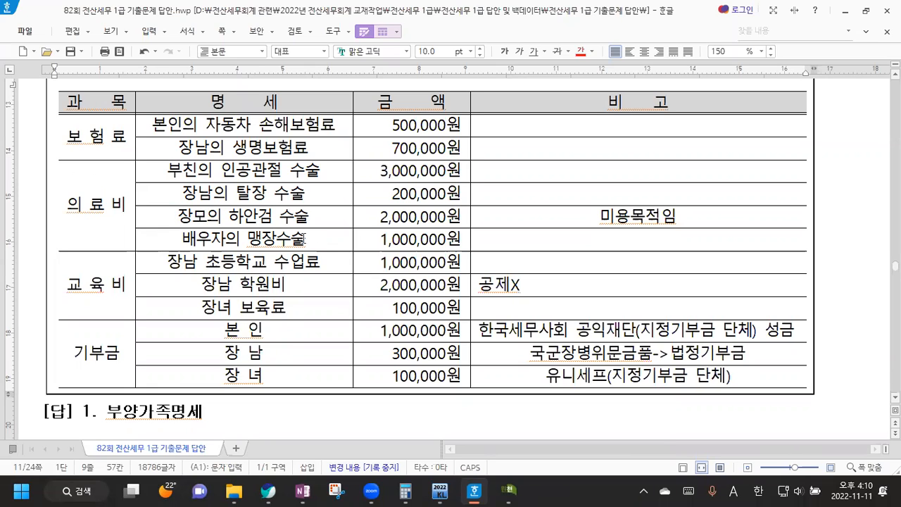
# Step: Highlight the eyelid surgery item, its 미용목적임 remark and the spouse's appendectomy expense in the question
pyautogui.moveTo(192, 216); pyautogui.dragTo(311, 217)
pyautogui.moveTo(571, 210); pyautogui.dragTo(681, 211)
pyautogui.click(683, 211)
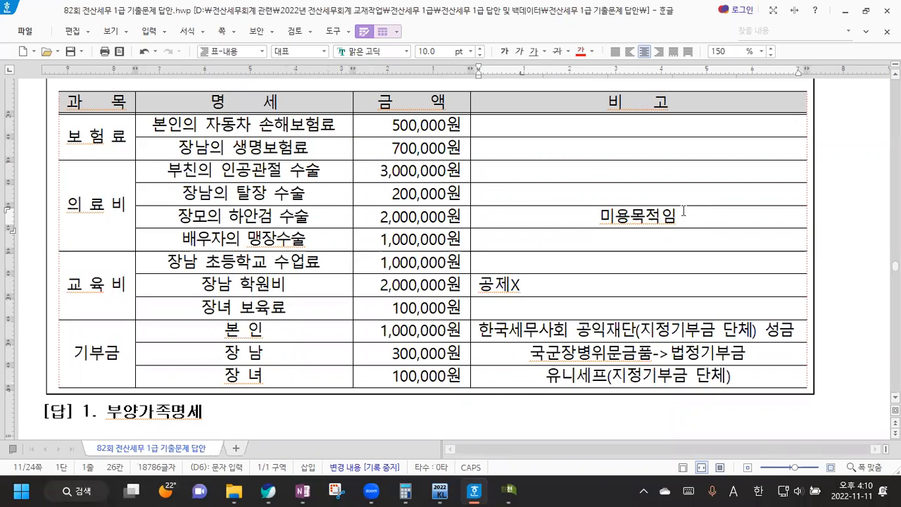
pyautogui.moveTo(181, 240); pyautogui.dragTo(309, 238)
pyautogui.click(308, 239)
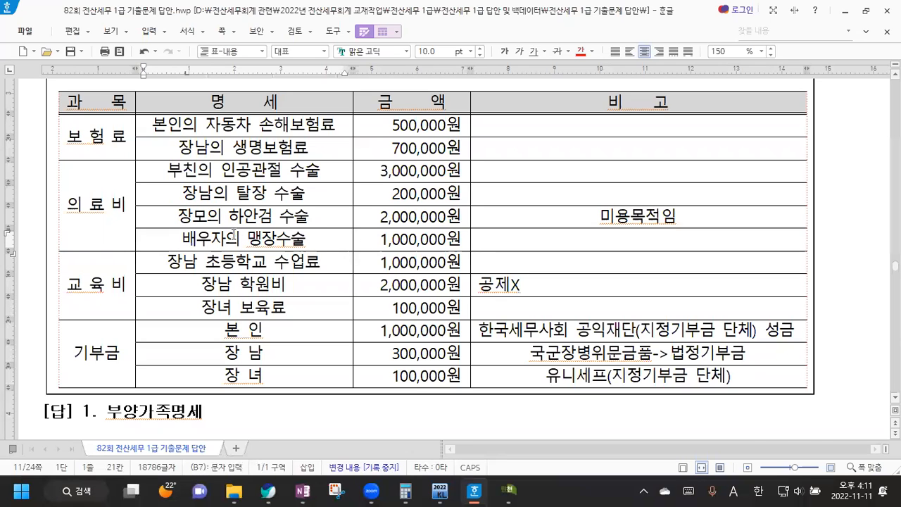
# Step: Scroll through the question's family and expense tables, then return to KcLep's settlement form
pyautogui.scroll(10, 392, 148)
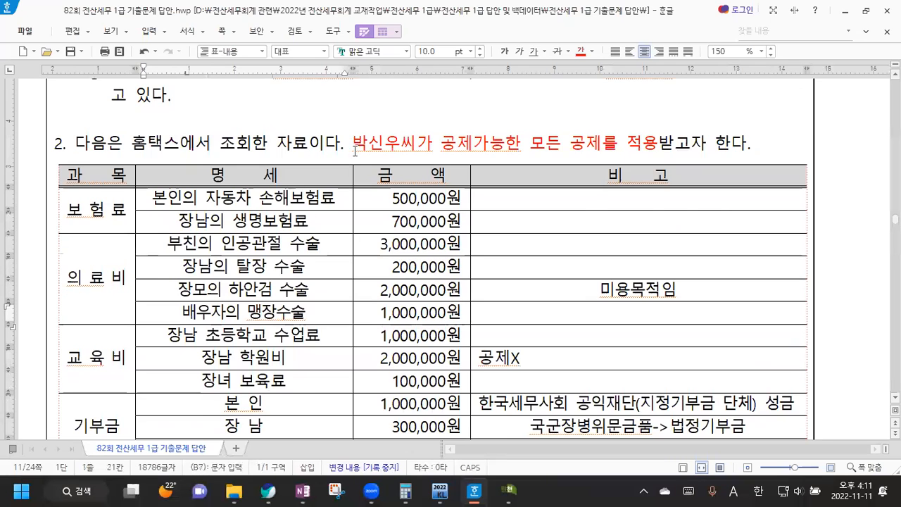
pyautogui.scroll(8, 392, 148)
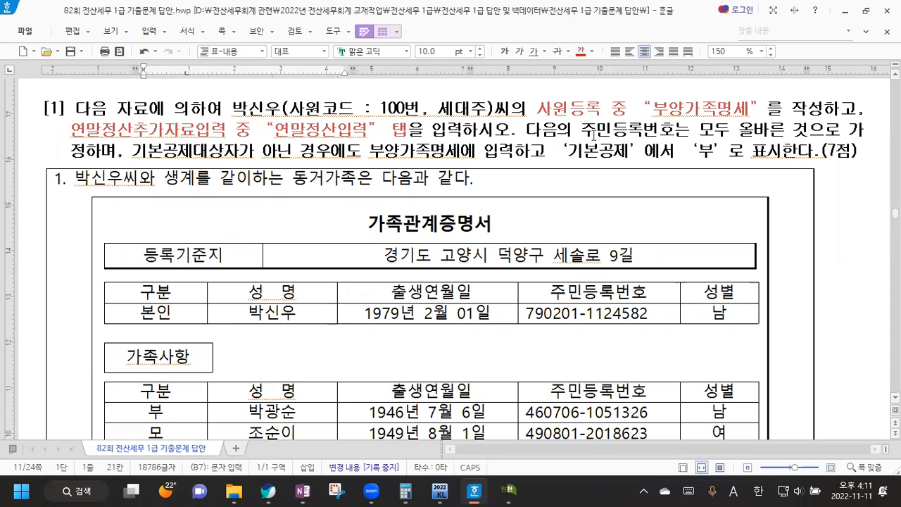
pyautogui.scroll(-5, 585, 141)
pyautogui.scroll(-3, 576, 150)
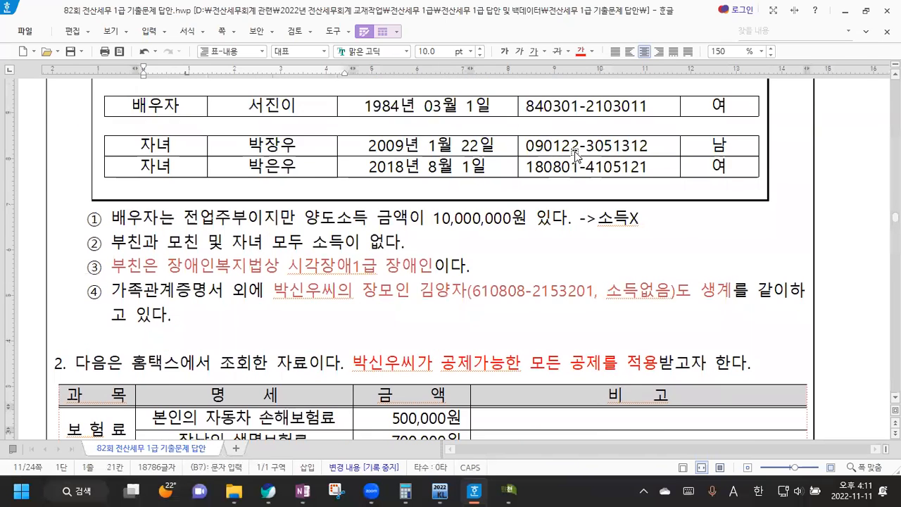
pyautogui.scroll(-3, 357, 141)
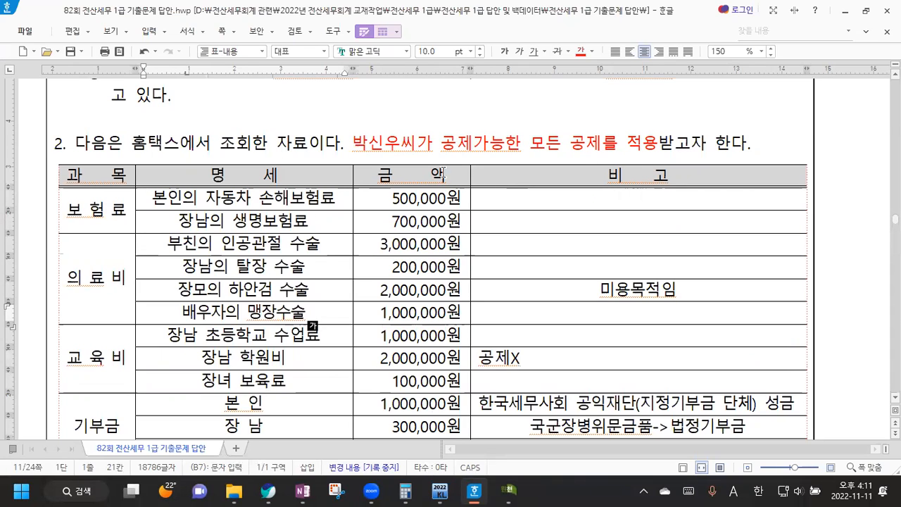
pyautogui.scroll(-2, 465, 194)
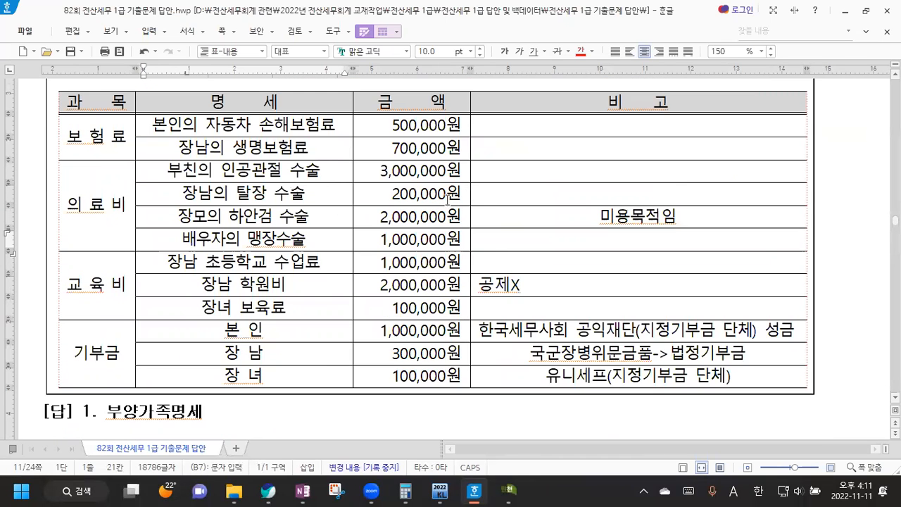
pyautogui.click(509, 491)
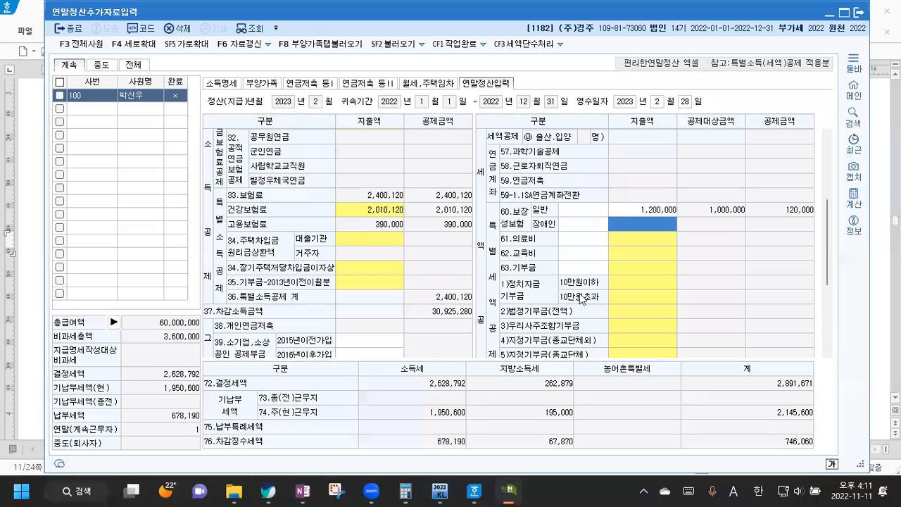
# Step: Open the medical expense statement and enter 3,000,000 for the parent with the 국세청장 evidence code
pyautogui.click(263, 83)
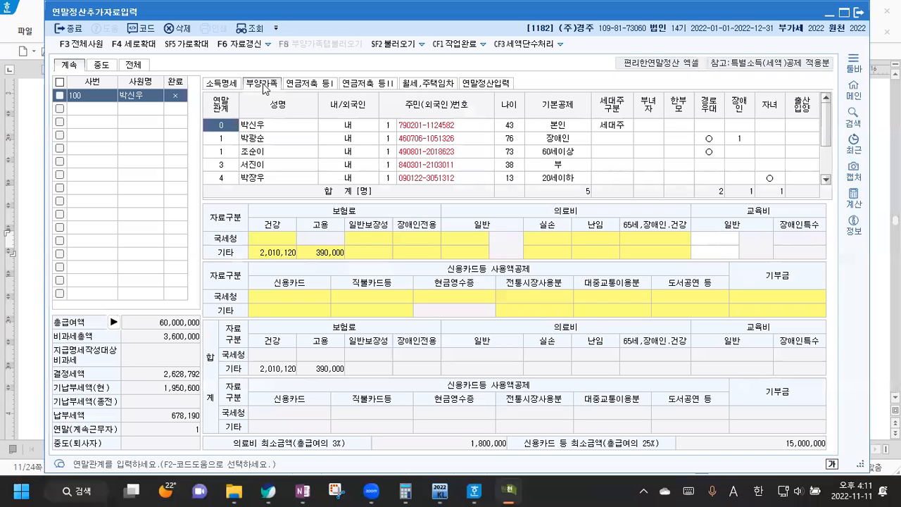
pyautogui.click(547, 239)
pyautogui.doubleClick(547, 238)
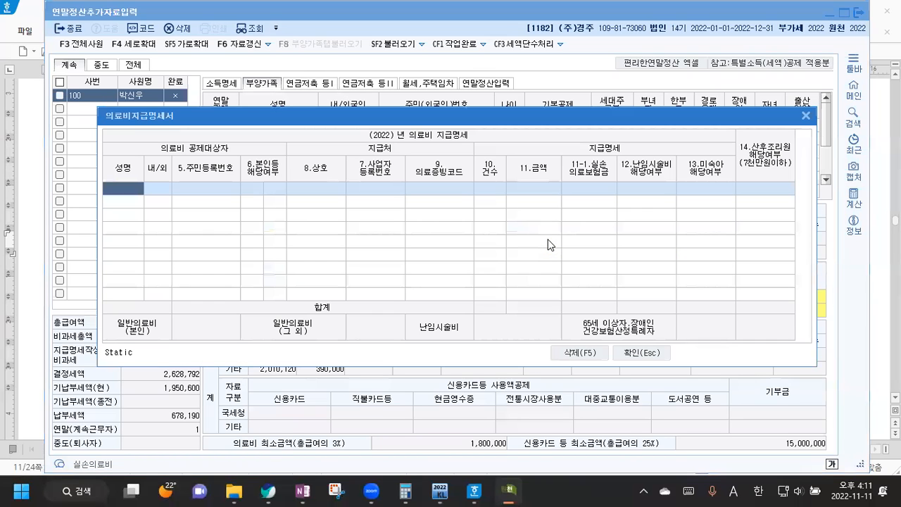
pyautogui.doubleClick(133, 193)
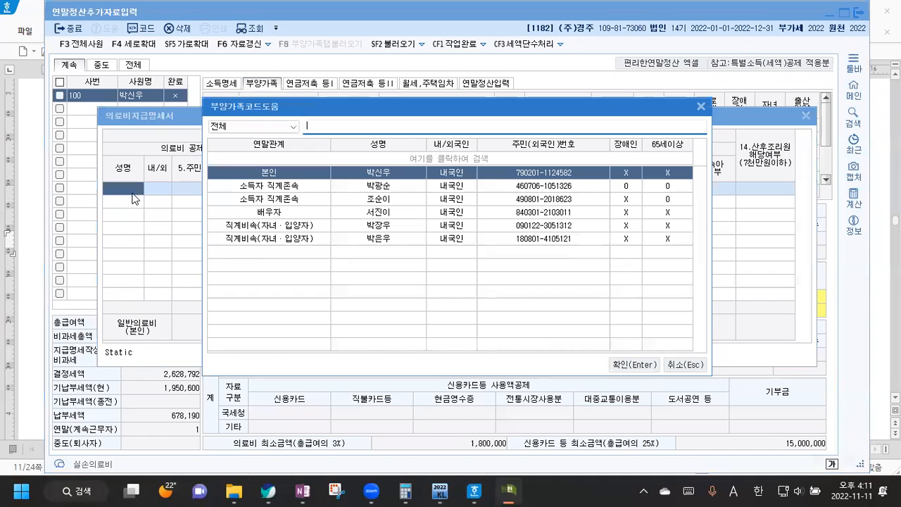
pyautogui.click(285, 188)
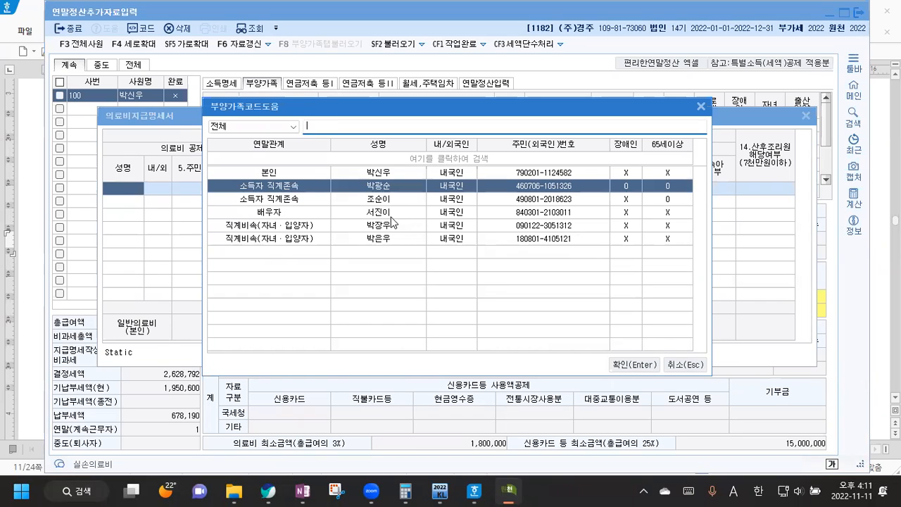
pyautogui.click(640, 367)
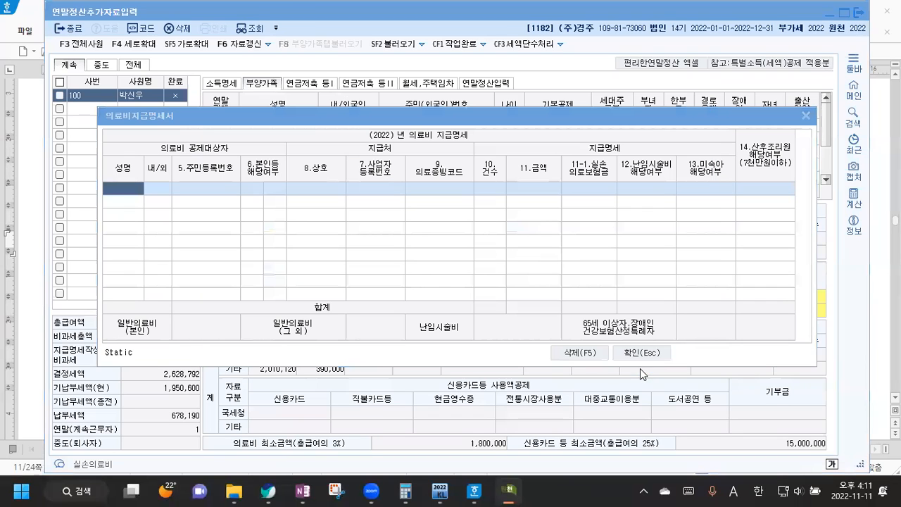
pyautogui.click(434, 190)
pyautogui.click(508, 189)
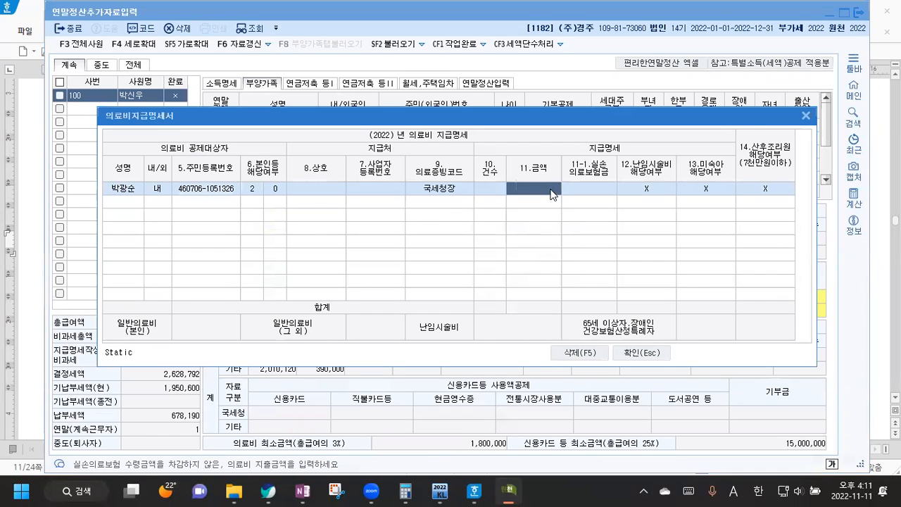
pyautogui.write('3000000')
pyautogui.press('Return')
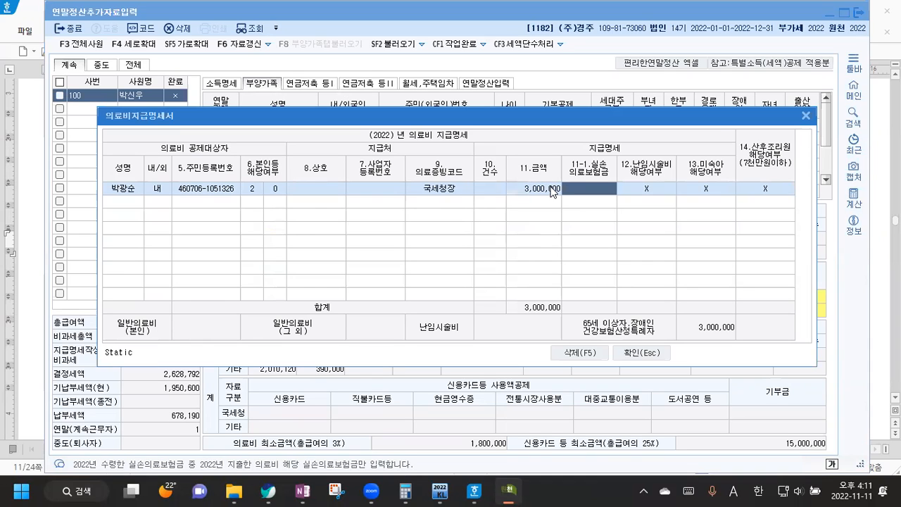
# Step: Add a second row with 200,000 for the child, evidence code 국세청장
pyautogui.click(127, 199)
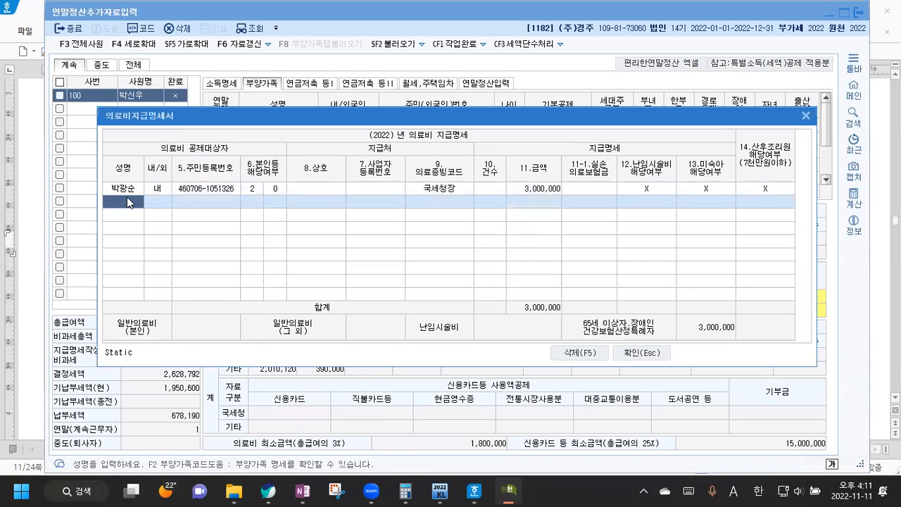
pyautogui.press('F2')
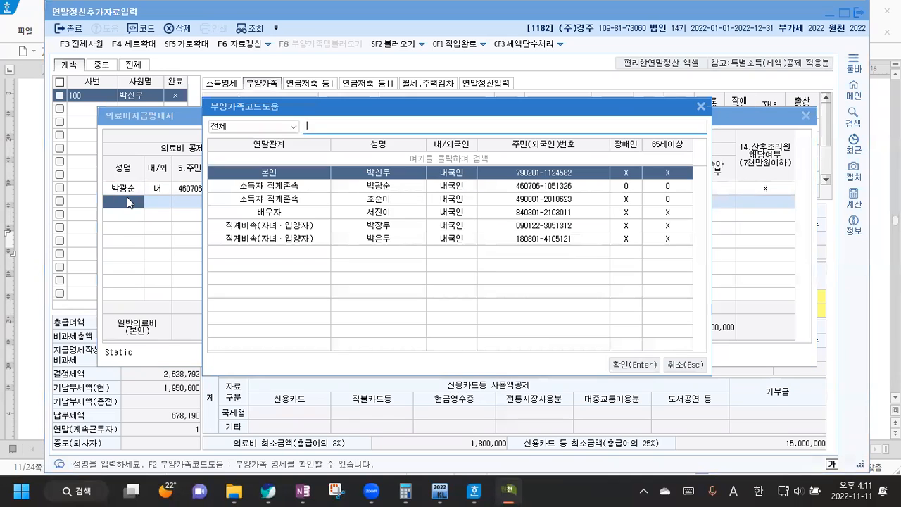
pyautogui.click(303, 225)
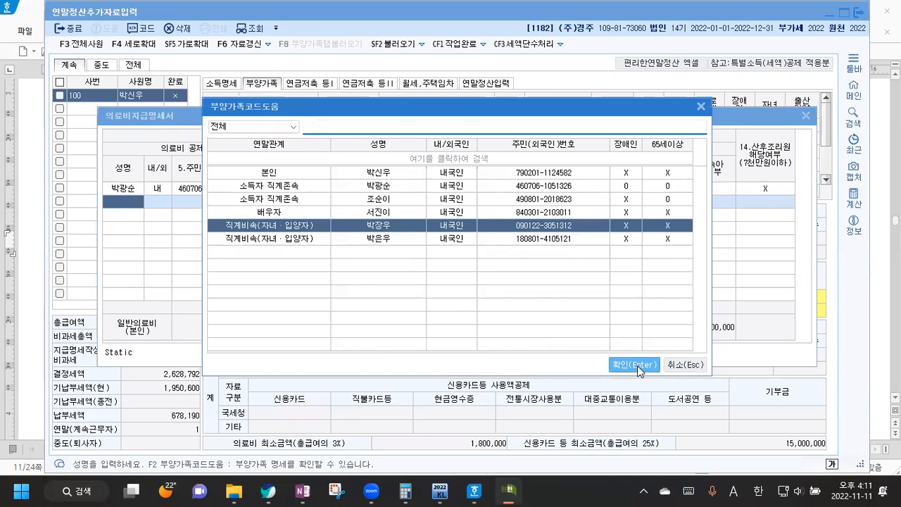
pyautogui.click(636, 365)
pyautogui.press('Return')
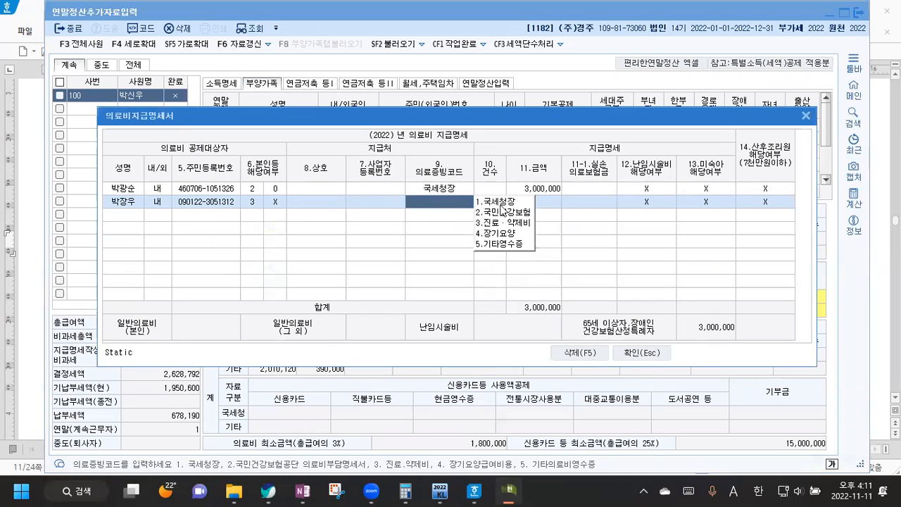
pyautogui.press('1')
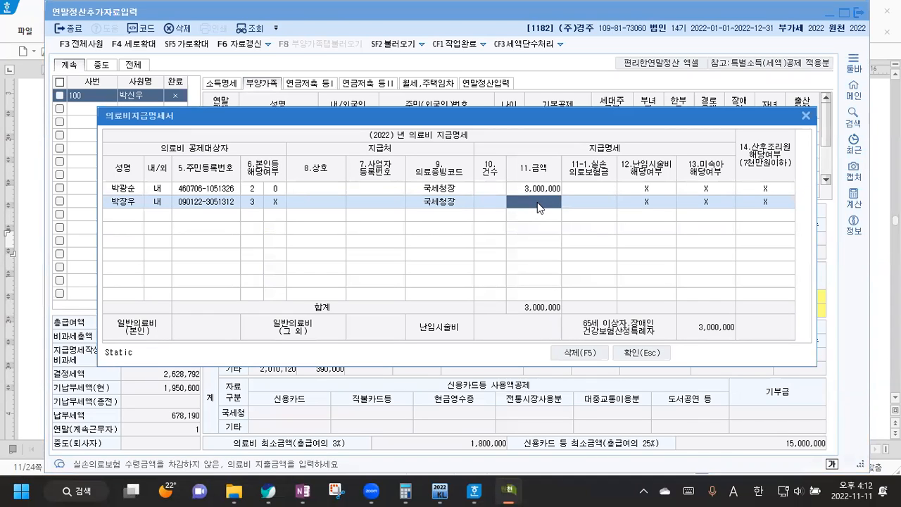
pyautogui.write('200000')
pyautogui.press('Return')
# Step: Add 1,000,000 for the spouse with 국세청장 evidence, close the statement and switch to Hangul
pyautogui.click(114, 215)
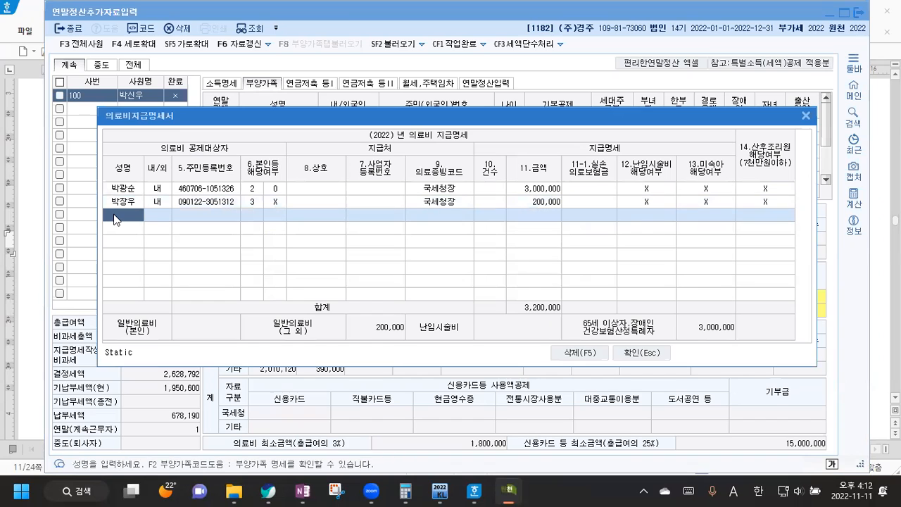
pyautogui.press('F2')
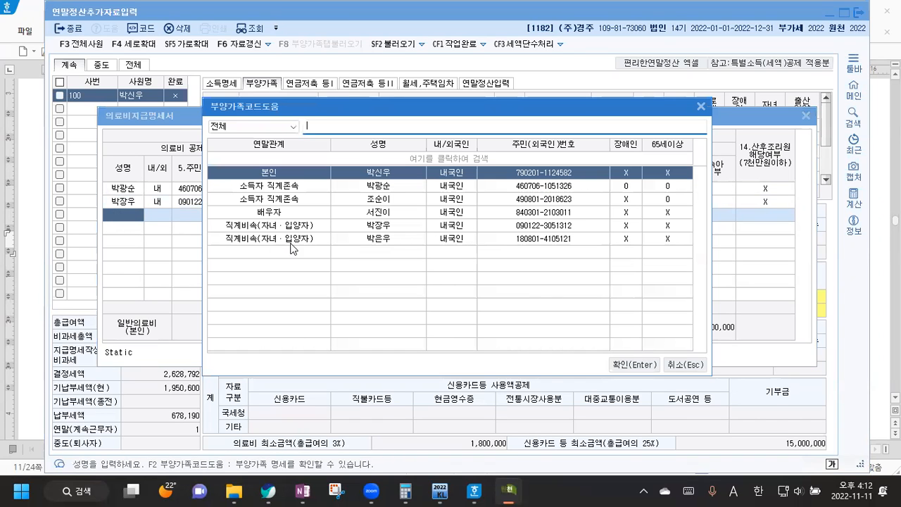
pyautogui.click(325, 211)
pyautogui.click(634, 364)
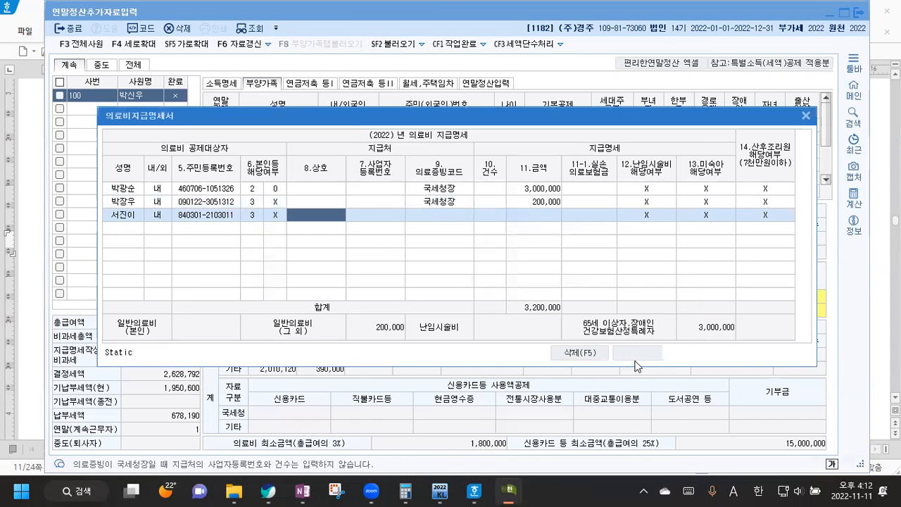
pyautogui.click(445, 216)
pyautogui.click(534, 216)
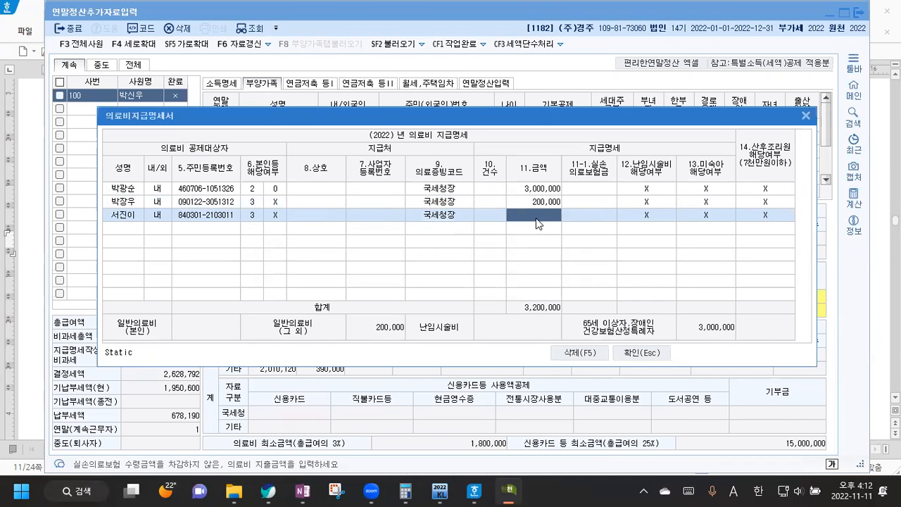
pyautogui.write('1000000')
pyautogui.press('Return')
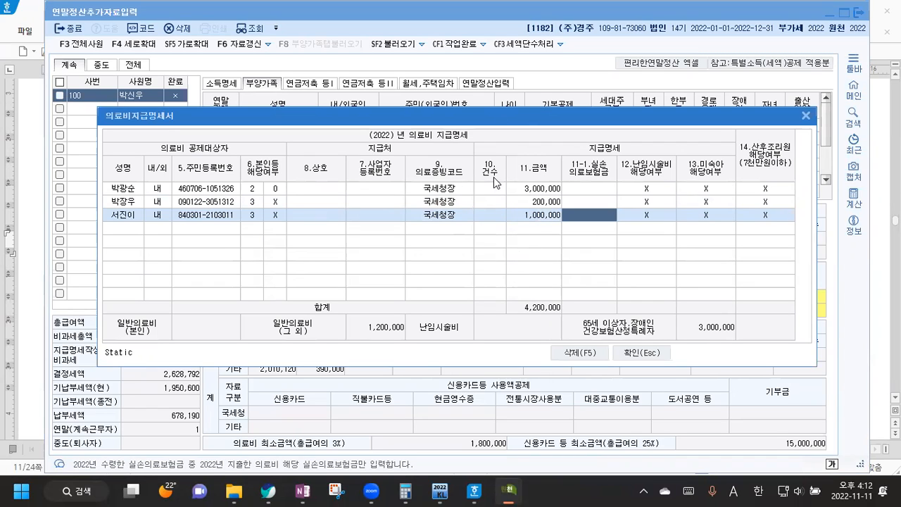
pyautogui.click(642, 352)
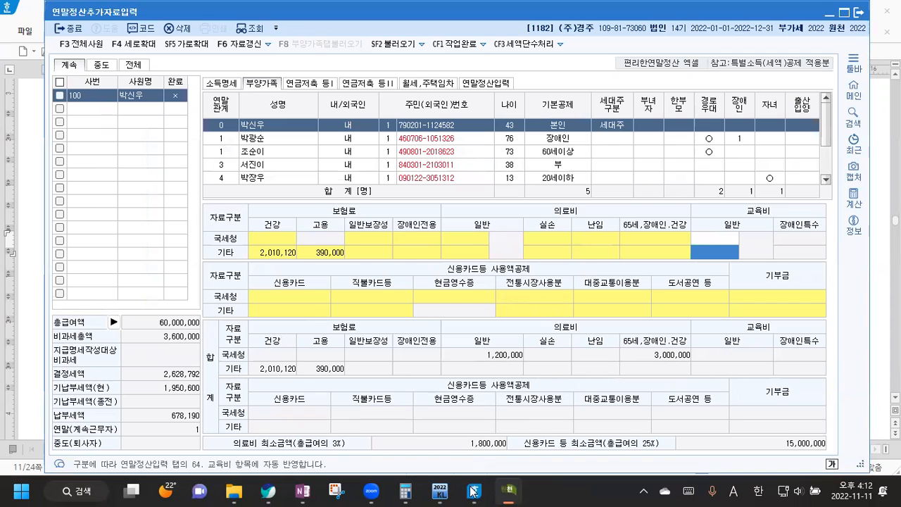
pyautogui.hotkey('alt', 'Tab')
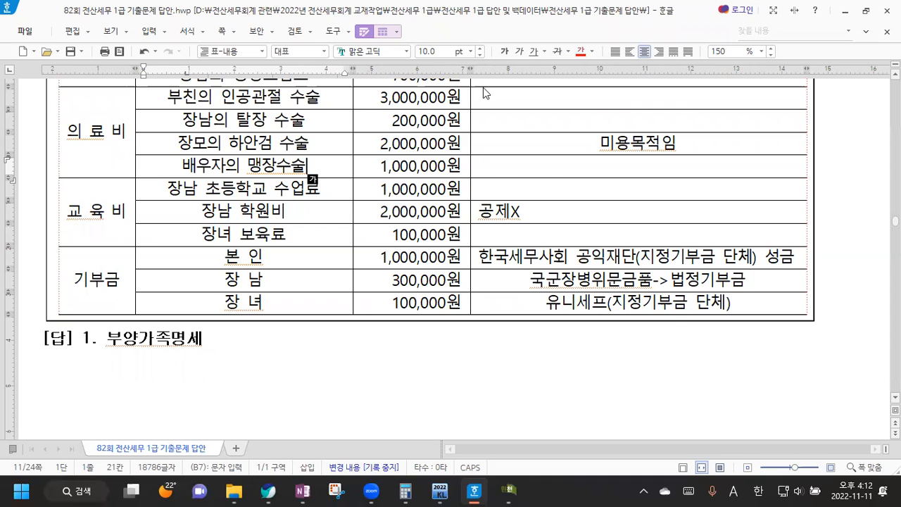
# Step: Bring KcLep back to the front and select the 62.교육비 spending amount cell
pyautogui.click(516, 486)
pyautogui.click(647, 254)
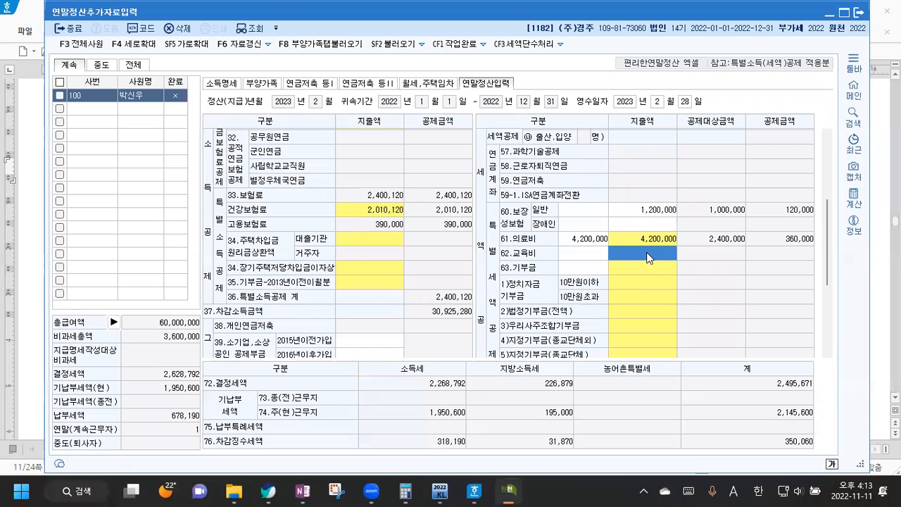
# Step: In the 62.교육비 breakdown, enter 1,000,000 under 초중고 and 100,000 under 취학전아동
pyautogui.doubleClick(648, 254)
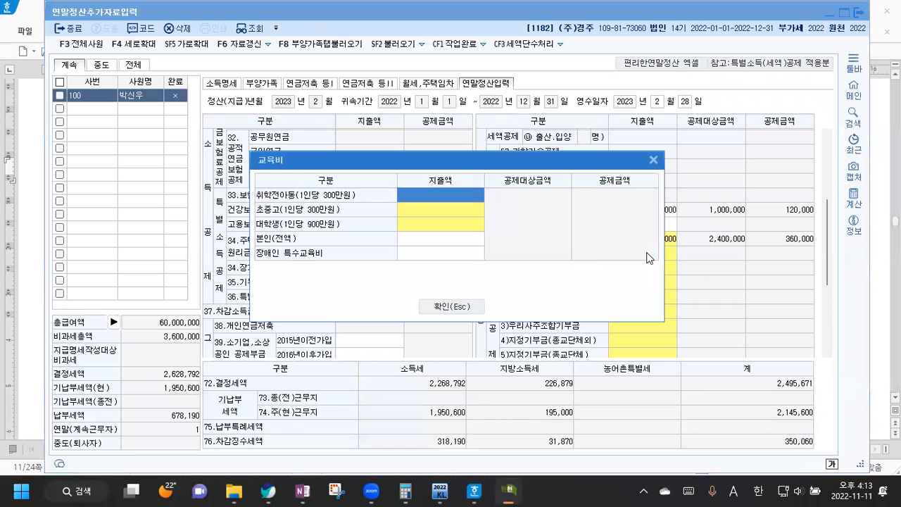
pyautogui.click(418, 207)
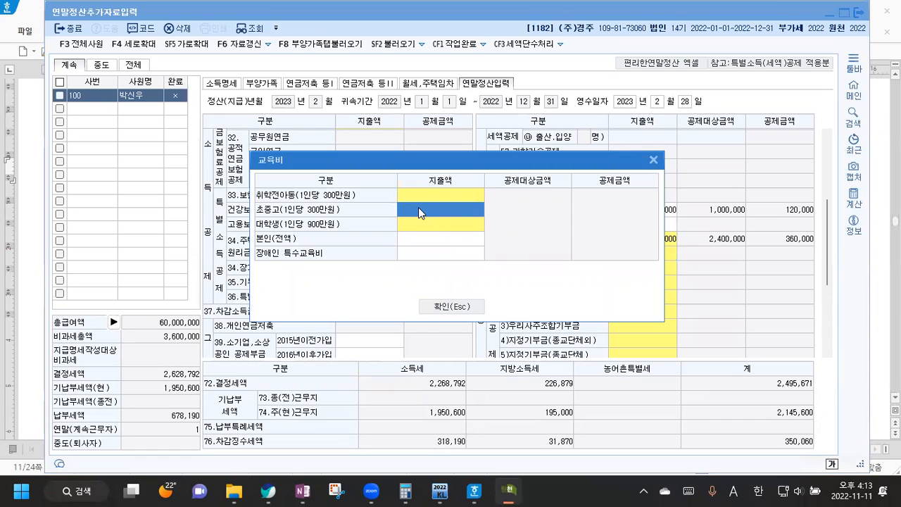
pyautogui.doubleClick(418, 208)
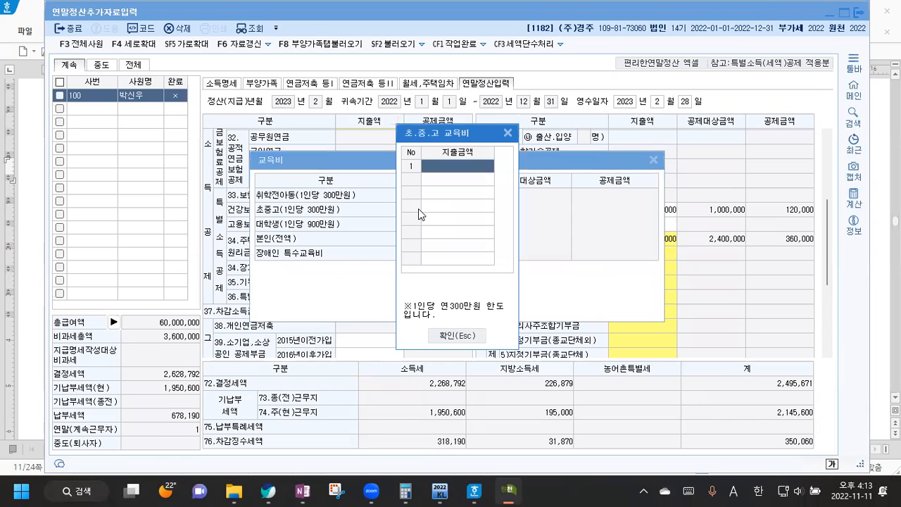
pyautogui.write('1000000')
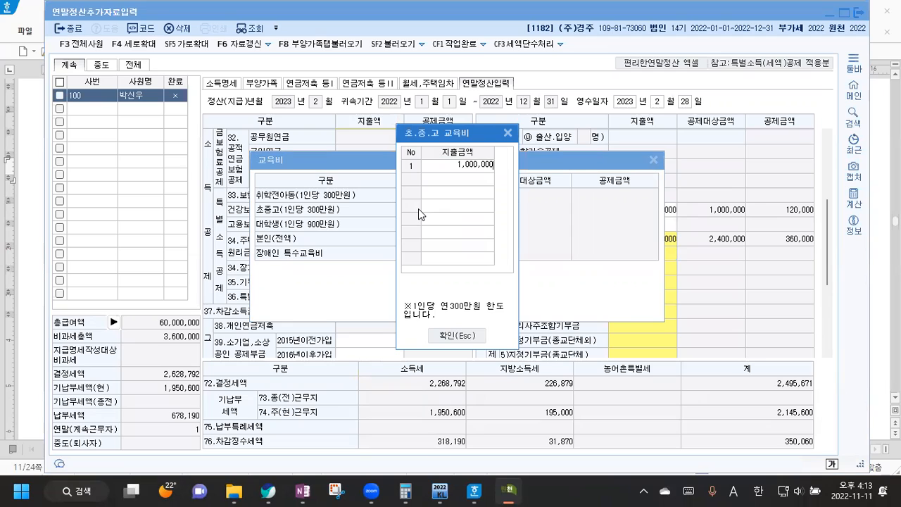
pyautogui.press('Return')
pyautogui.click(463, 336)
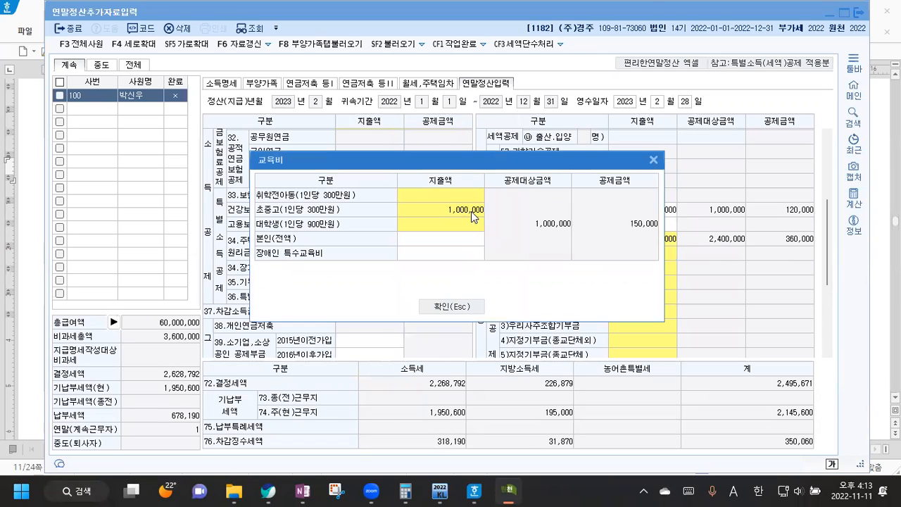
pyautogui.click(461, 198)
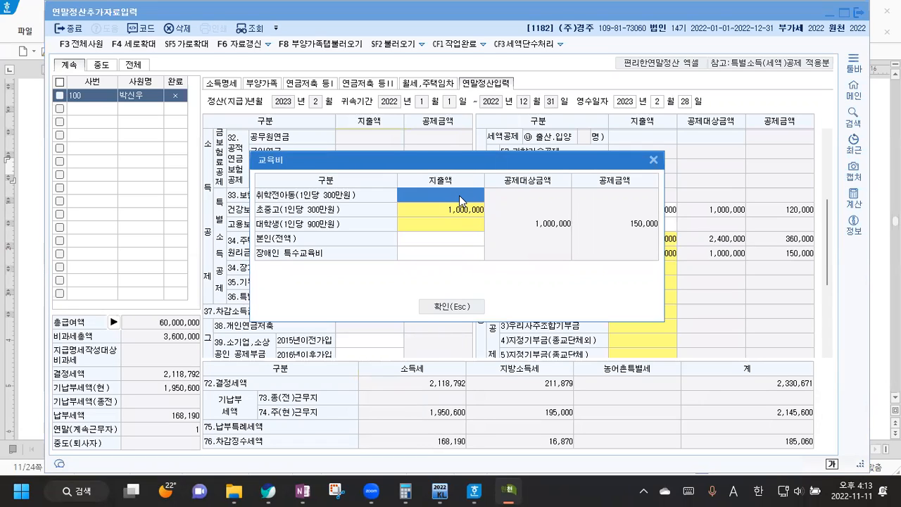
pyautogui.click(461, 200)
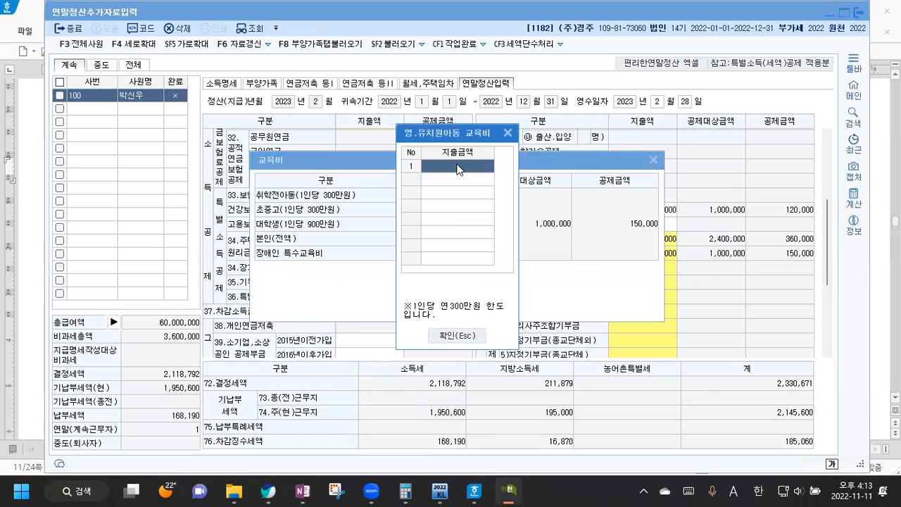
pyautogui.write('1000000')
pyautogui.press('Return')
pyautogui.click(457, 335)
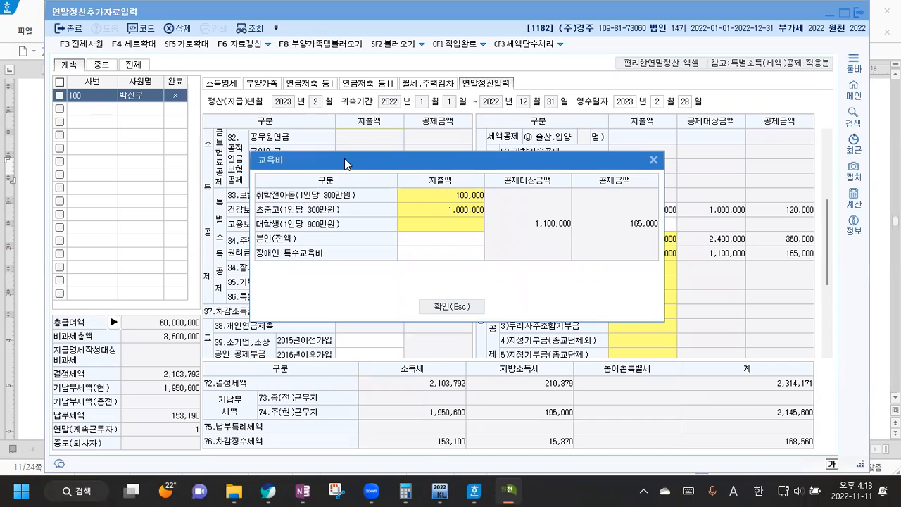
pyautogui.click(454, 307)
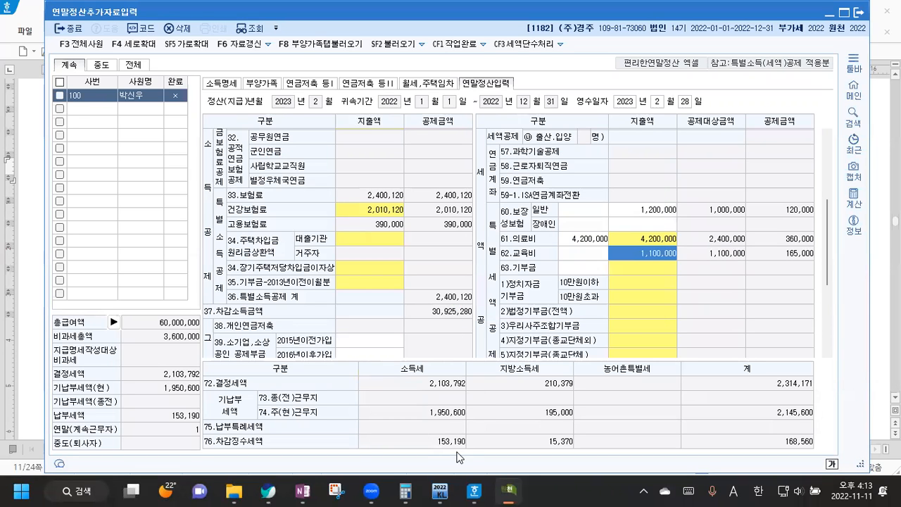
# Step: Scroll the Hangul answer file to the 기부금 rows, including the UNICEF note, then return to KcLep
pyautogui.click(475, 491)
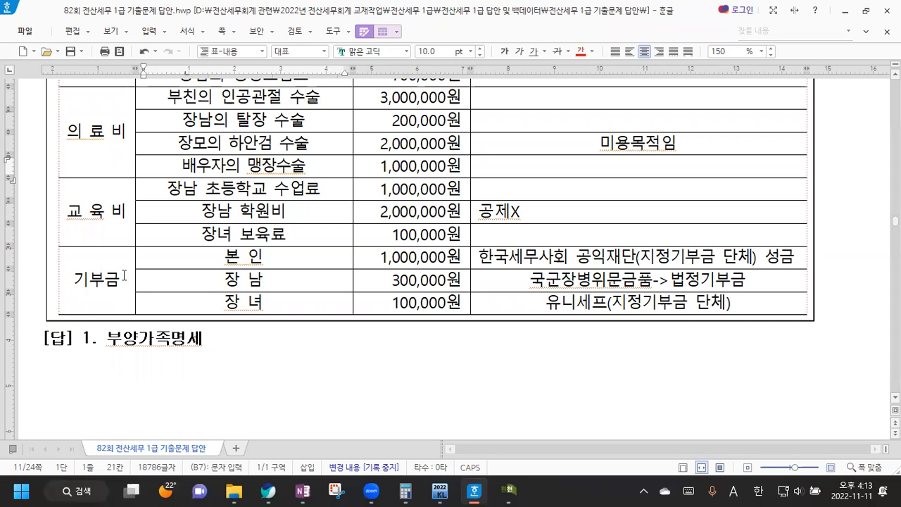
pyautogui.scroll(-2, 124, 275)
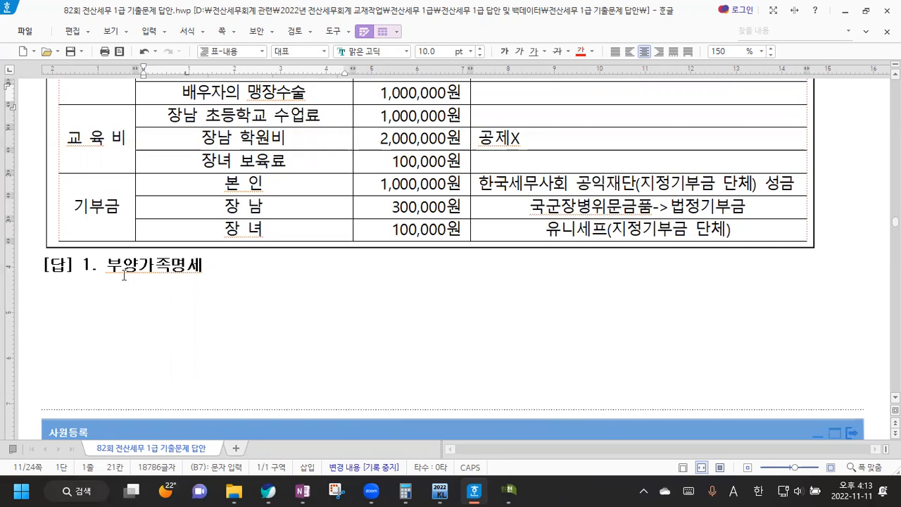
pyautogui.press('Hangul')
pyautogui.click(747, 233)
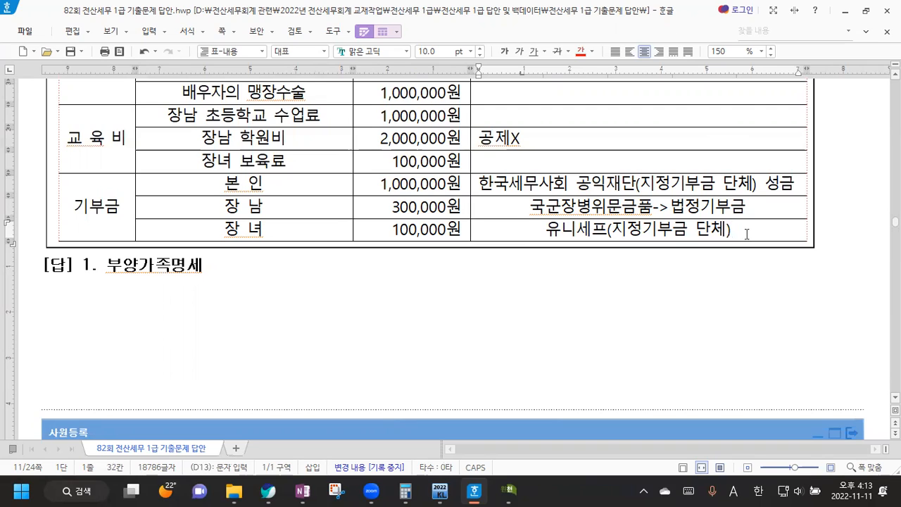
pyautogui.press('Hangul')
pyautogui.hotkey('alt', 'Tab')
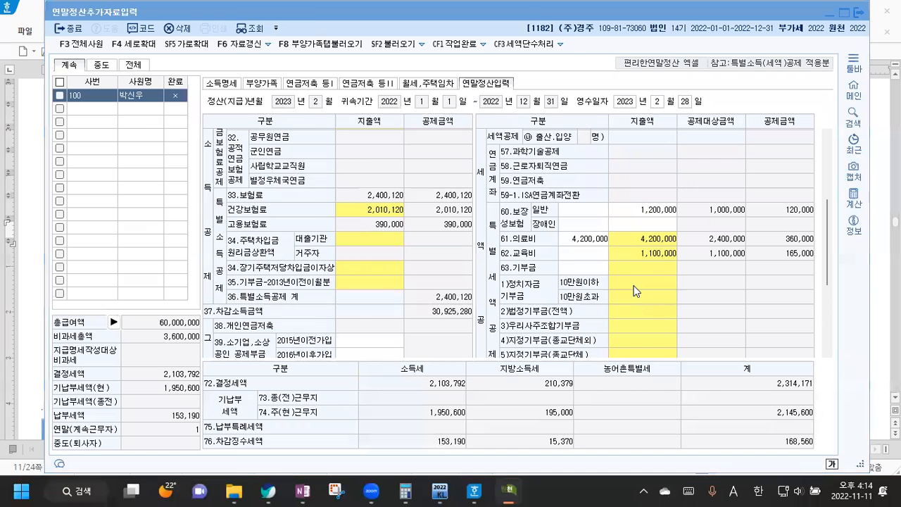
# Step: In the 기부금 details, enter 300,000 as the 법정 current-year donation
pyautogui.doubleClick(633, 285)
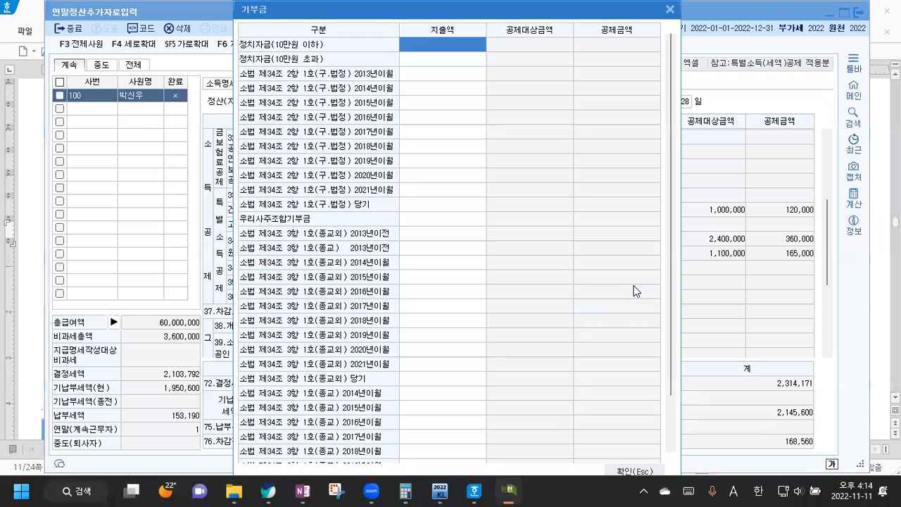
pyautogui.click(421, 203)
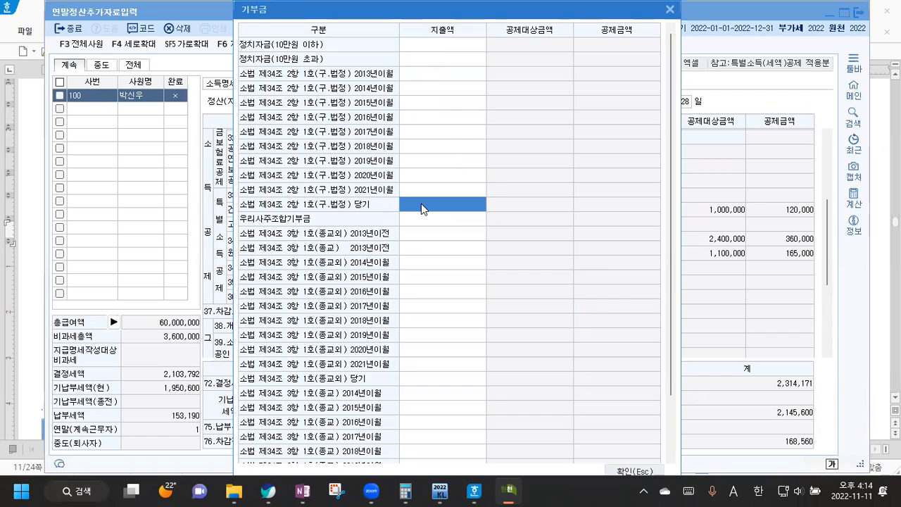
pyautogui.write('3000000')
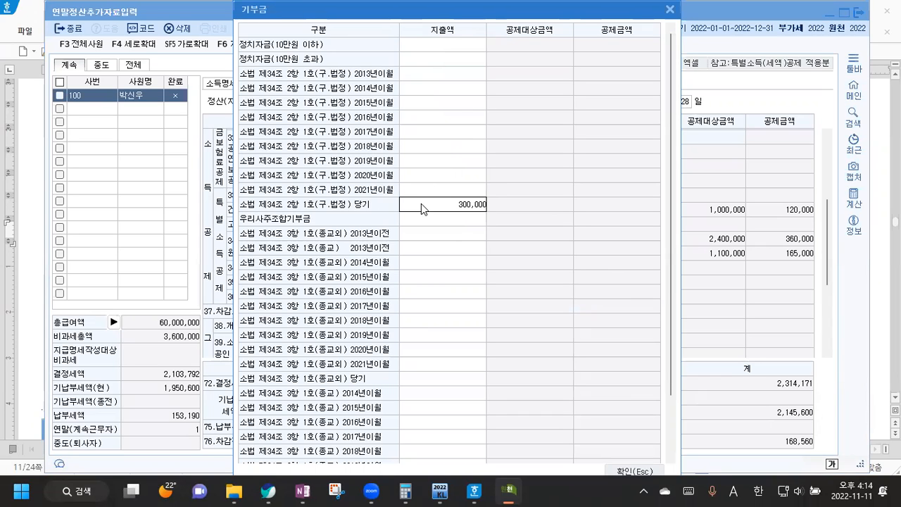
pyautogui.press('Return')
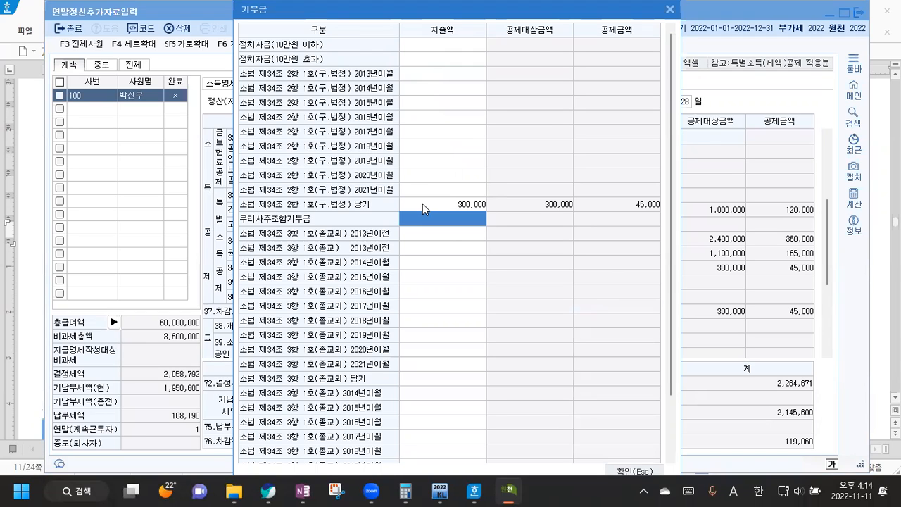
# Step: Enter the 종교외 current-year donation, correcting 1,000,000 to 1,100,000, and close the window
pyautogui.scroll(-3, 425, 226)
pyautogui.click(428, 321)
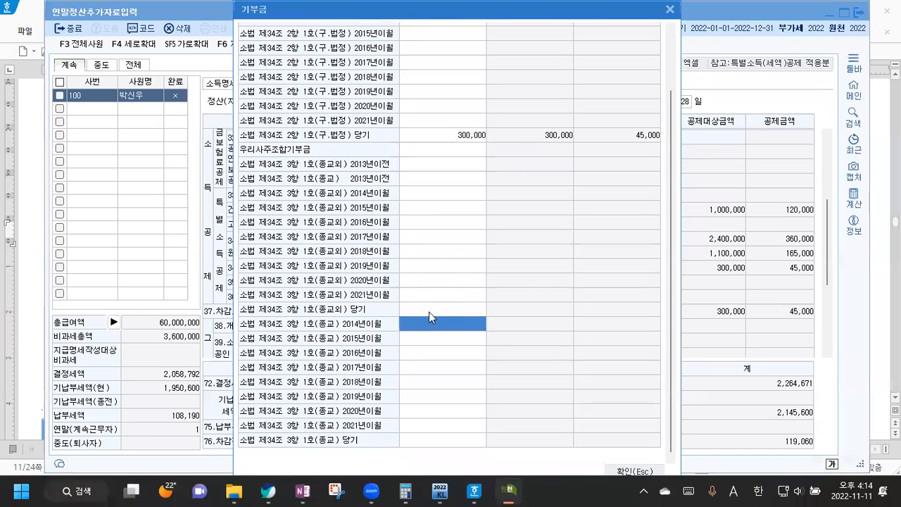
pyautogui.click(429, 311)
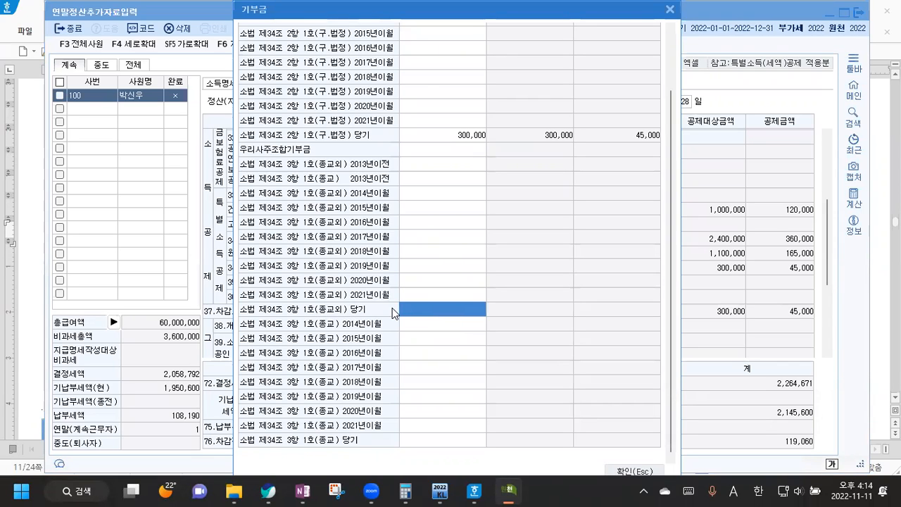
pyautogui.write('1000000')
pyautogui.press('Return')
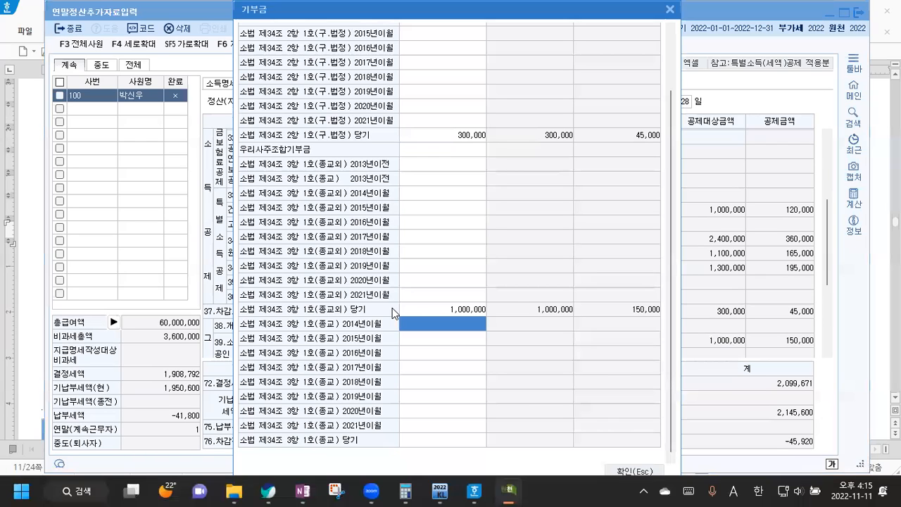
pyautogui.click(457, 310)
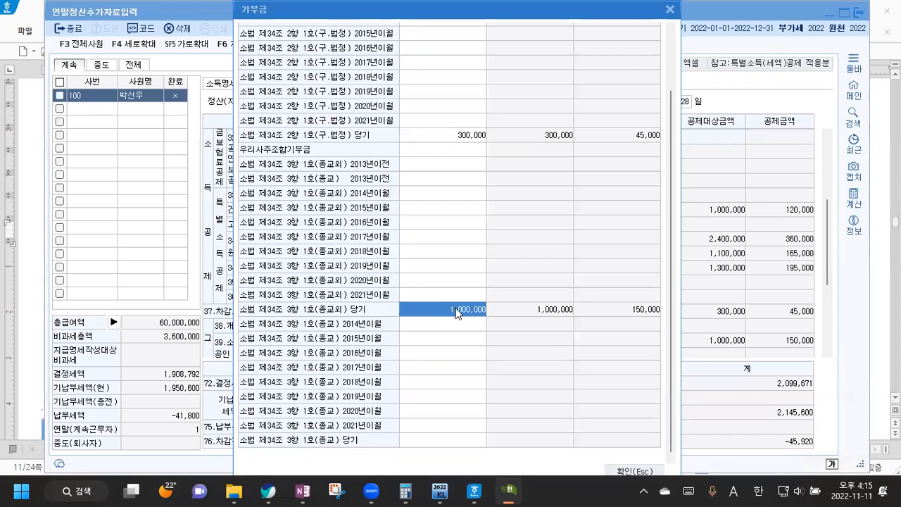
pyautogui.write('1100000')
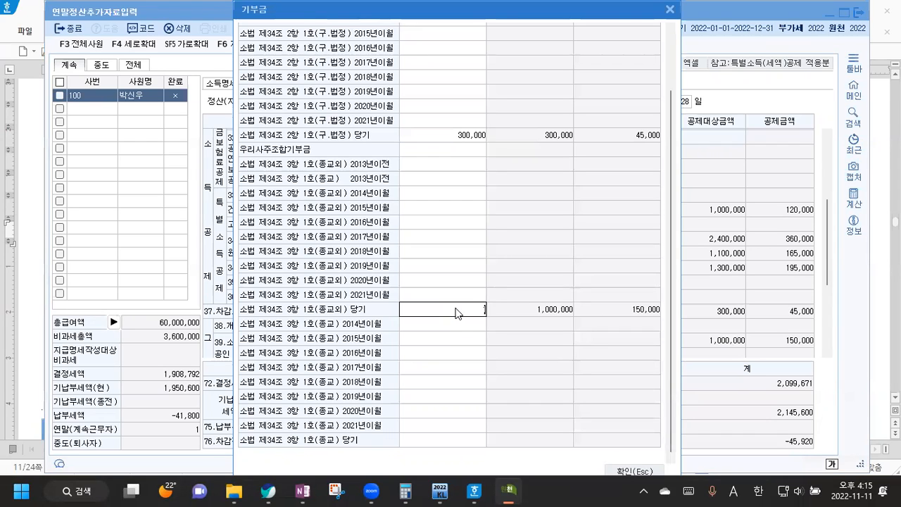
pyautogui.press('Return')
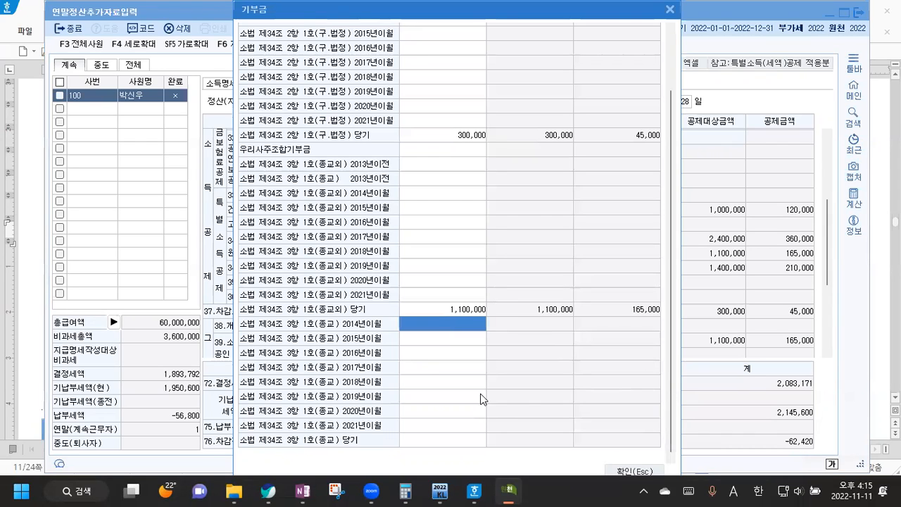
pyautogui.click(670, 11)
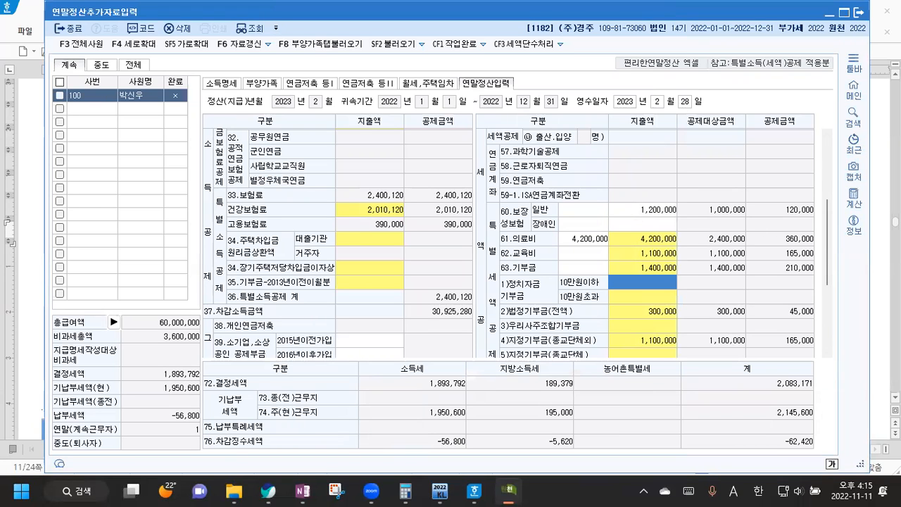
# Step: Scroll the Hangul answer file down to question [2], the 50,000,000원 interim severance entry
pyautogui.hotkey('alt', 'Tab')
pyautogui.scroll(-10, 620, 271)
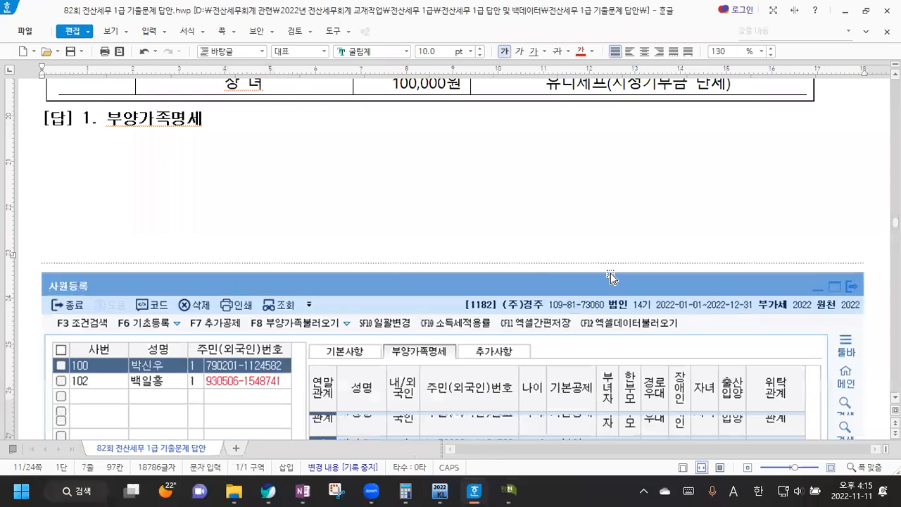
pyautogui.scroll(-3, 637, 267)
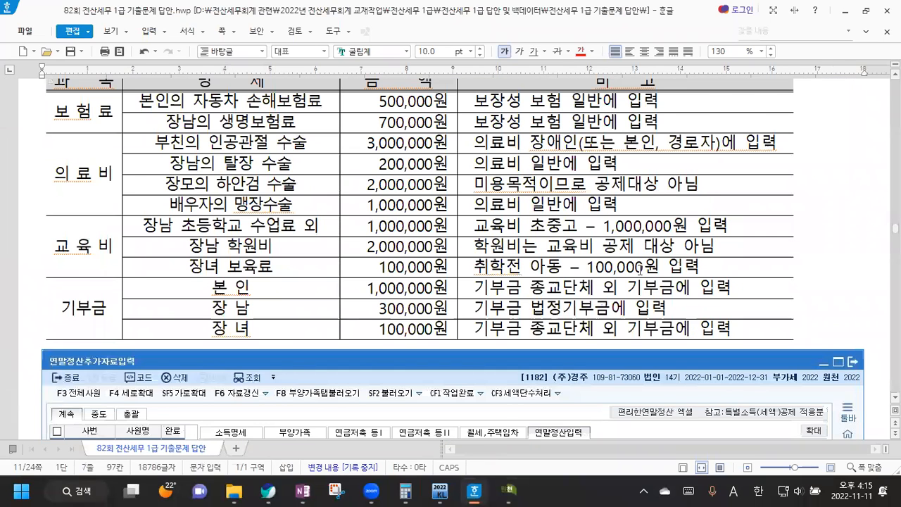
pyautogui.scroll(-10, 639, 269)
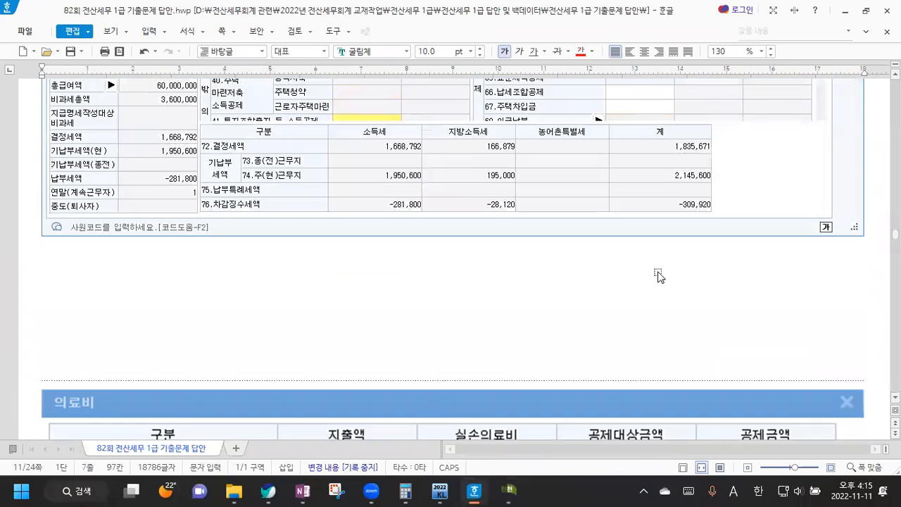
pyautogui.scroll(-12, 658, 275)
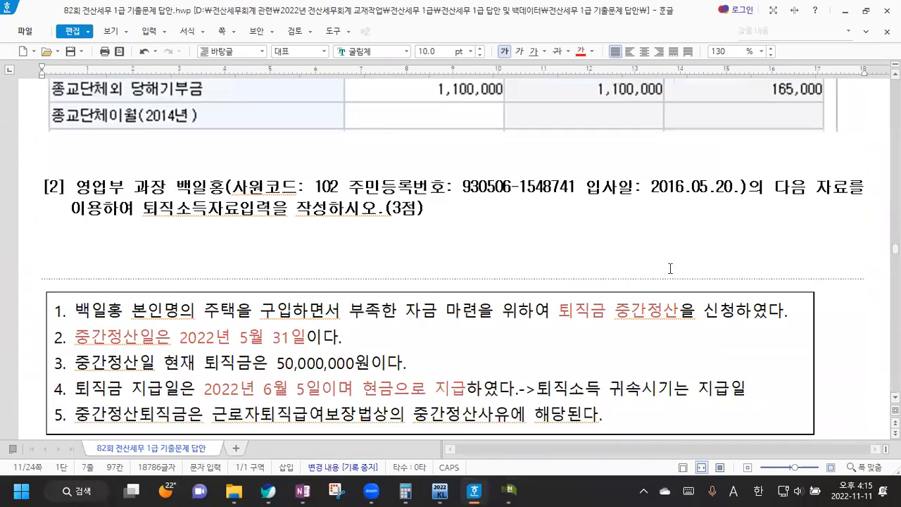
pyautogui.scroll(-3, 671, 268)
pyautogui.scroll(2, 394, 169)
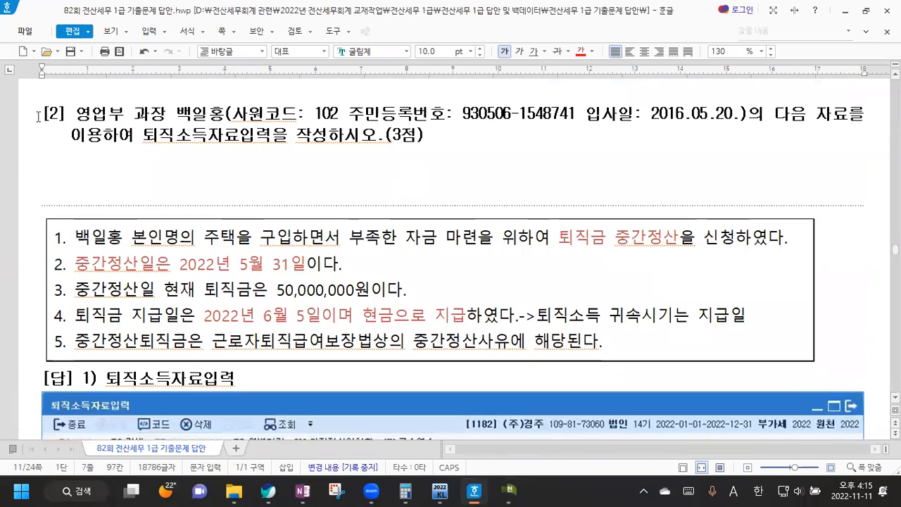
pyautogui.scroll(2, 38, 116)
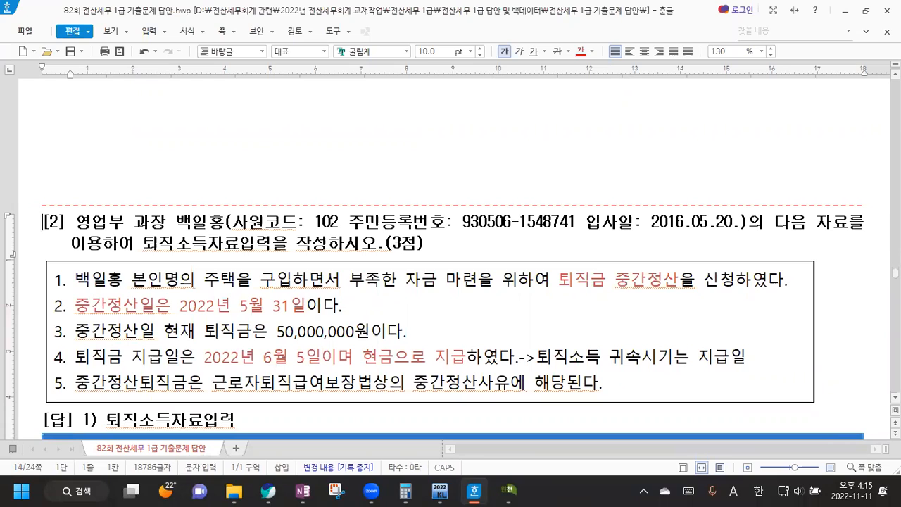
pyautogui.press('Hangul')
# Step: Move 1) 퇴직소득자료입력 onto its own line below [답], then open KcLep's 퇴직소득자료입력 screen
pyautogui.scroll(-2, 143, 306)
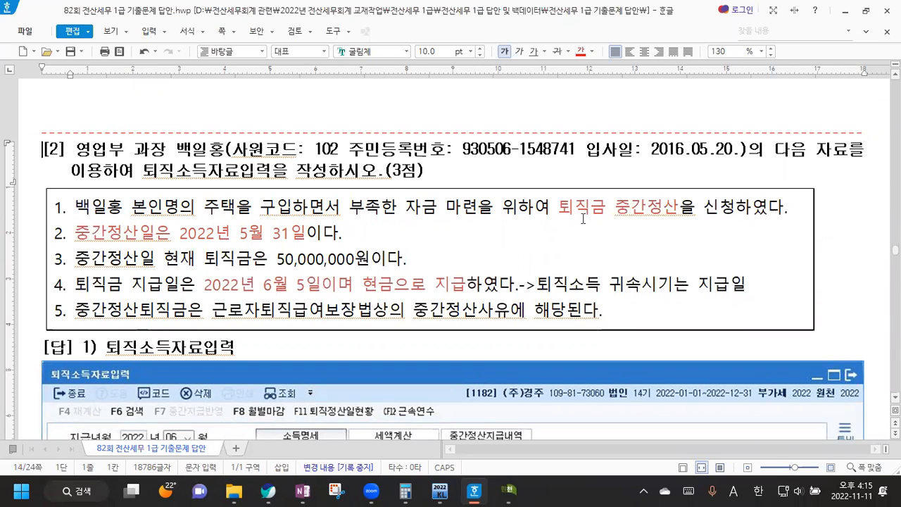
pyautogui.moveTo(559, 206); pyautogui.dragTo(676, 206)
pyautogui.click(676, 207)
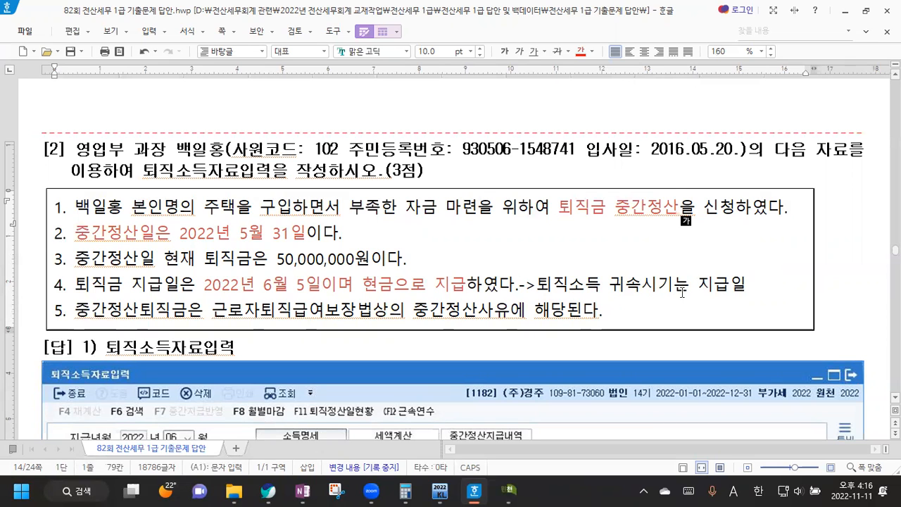
pyautogui.scroll(-2, 205, 299)
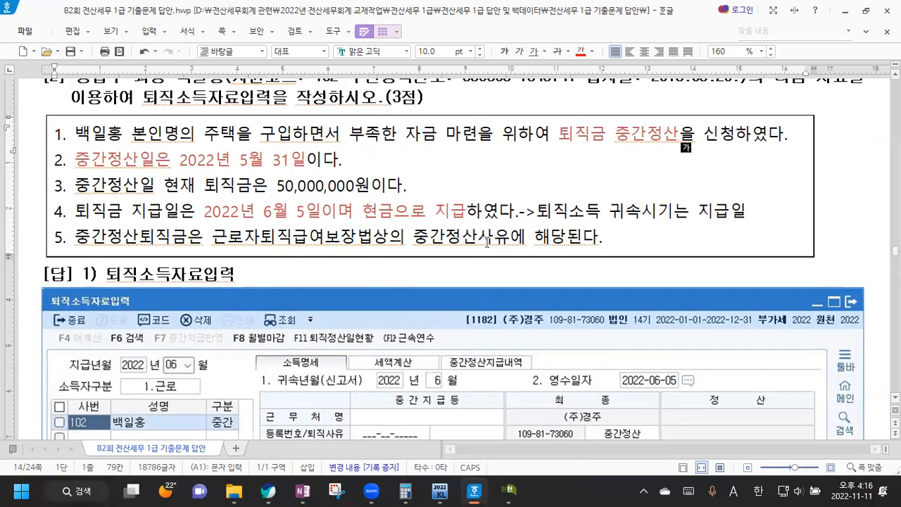
pyautogui.click(80, 273)
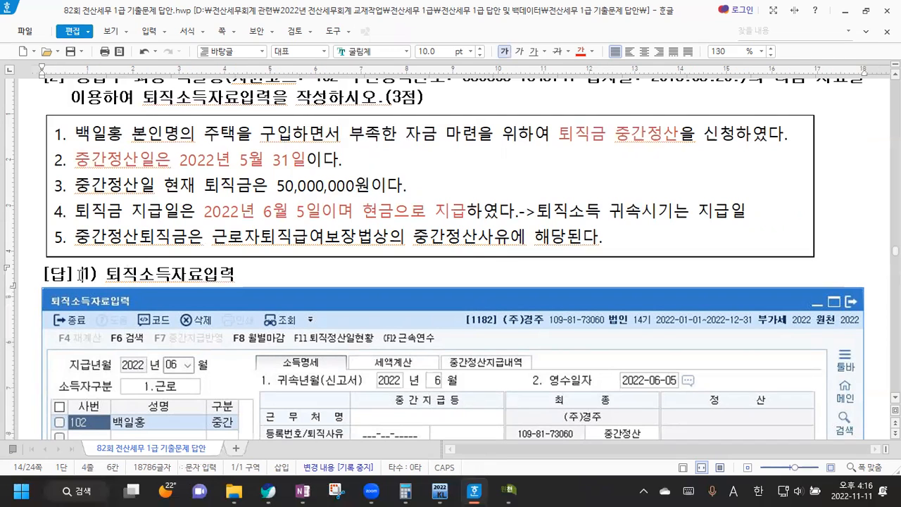
pyautogui.press('Return')
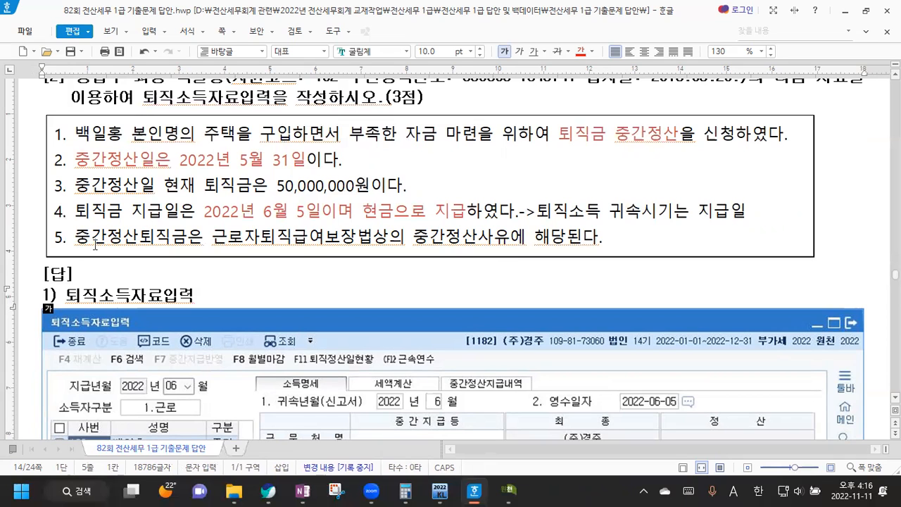
pyautogui.click(438, 491)
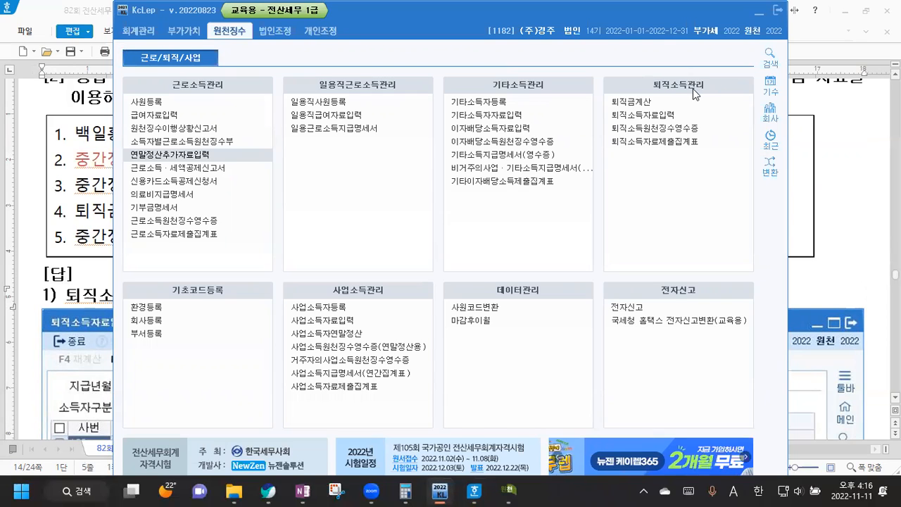
pyautogui.click(658, 117)
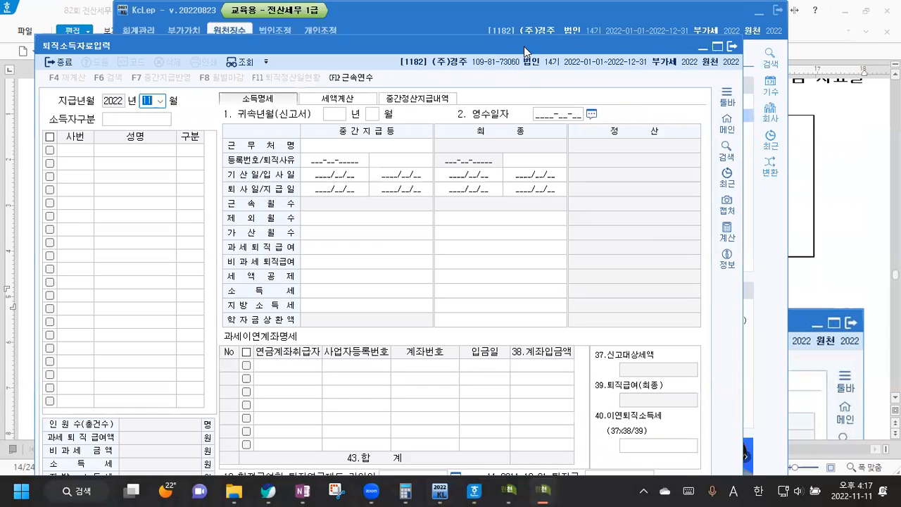
# Step: Set payment month June, income type 1.근로, employee 102, and classify the entry as 2:중간
pyautogui.moveTo(523, 46); pyautogui.dragTo(560, 12)
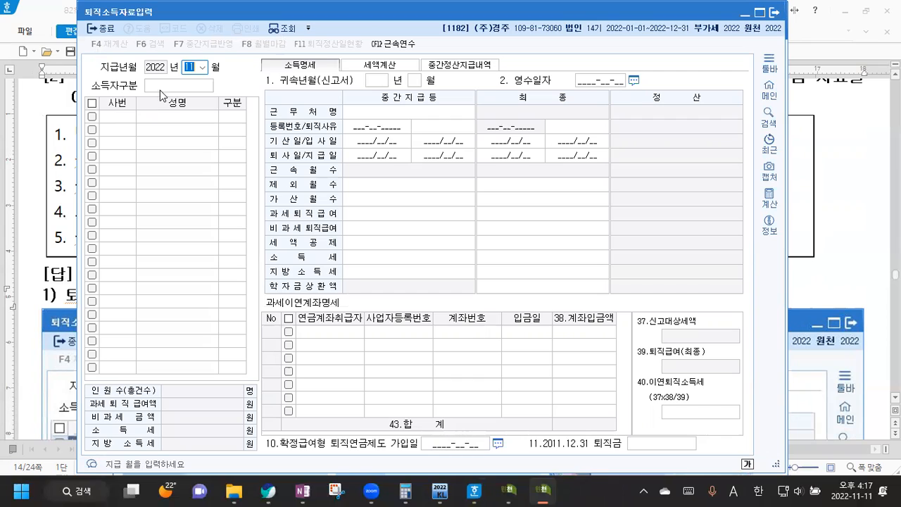
pyautogui.click(202, 67)
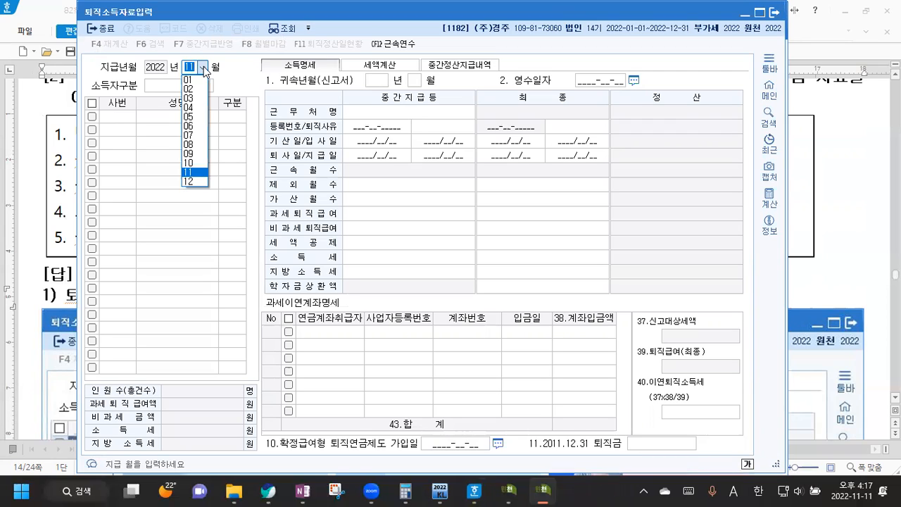
pyautogui.click(193, 127)
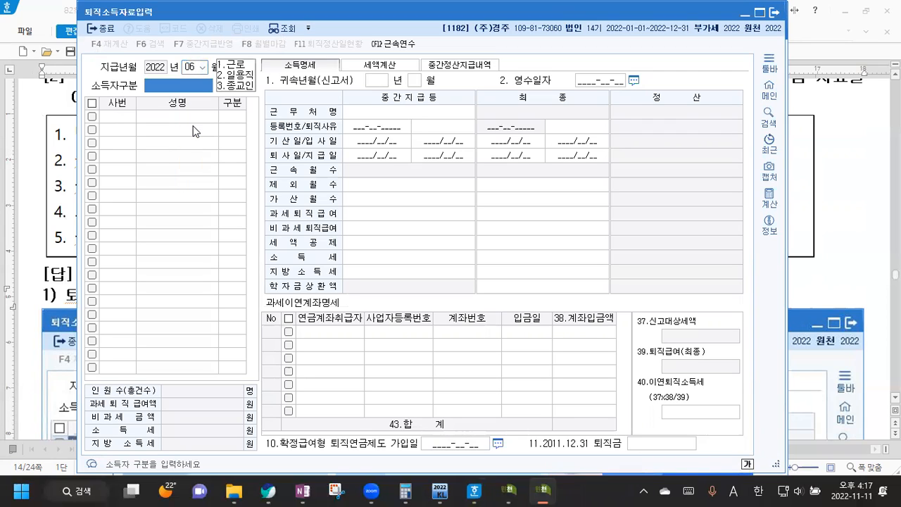
pyautogui.click(238, 67)
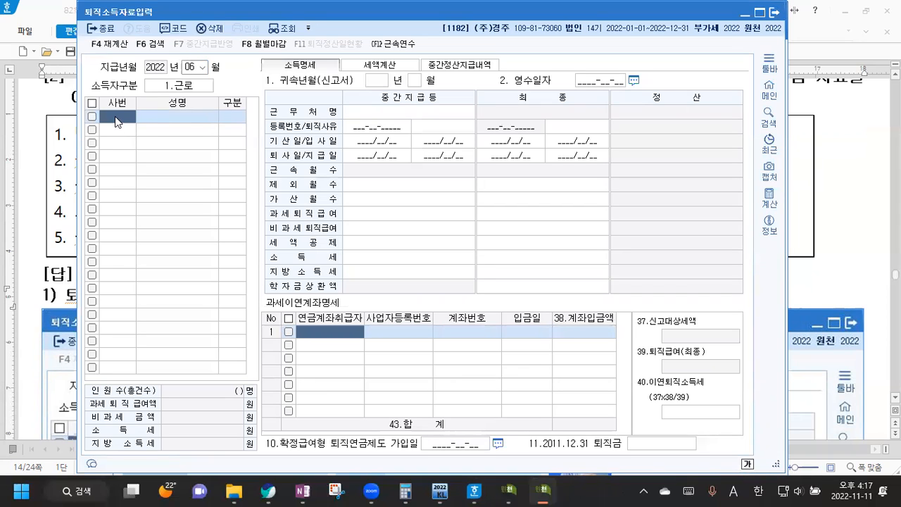
pyautogui.press('F2')
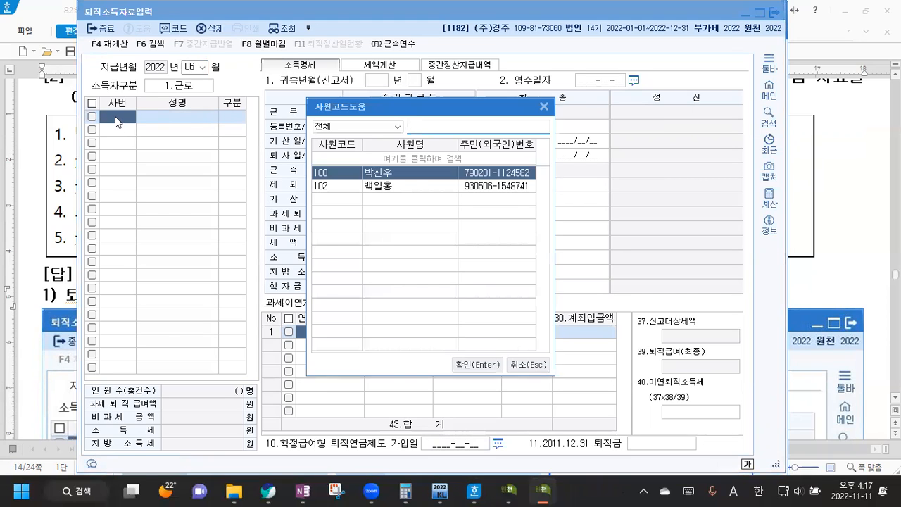
pyautogui.click(422, 186)
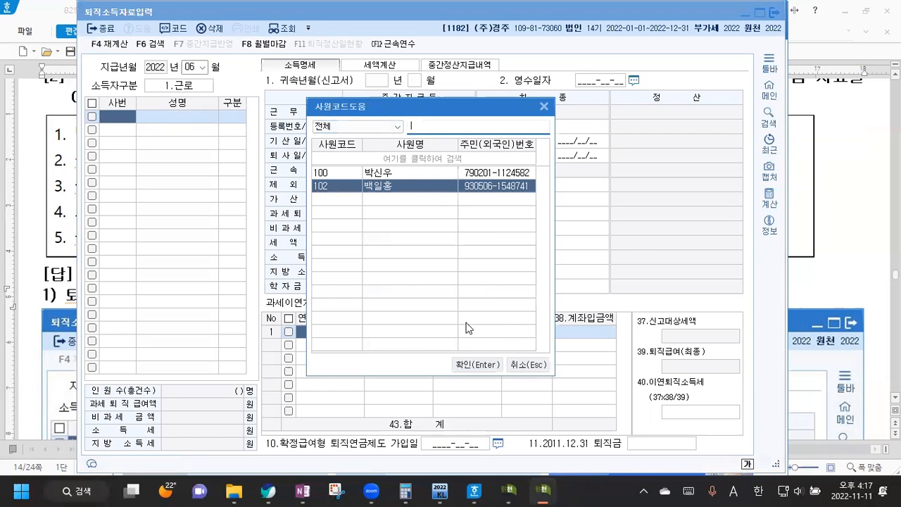
pyautogui.click(486, 364)
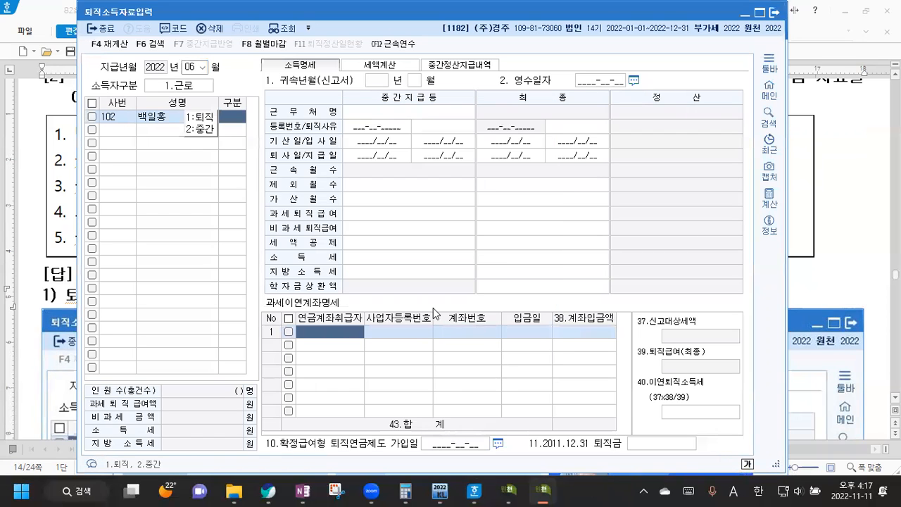
pyautogui.click(187, 131)
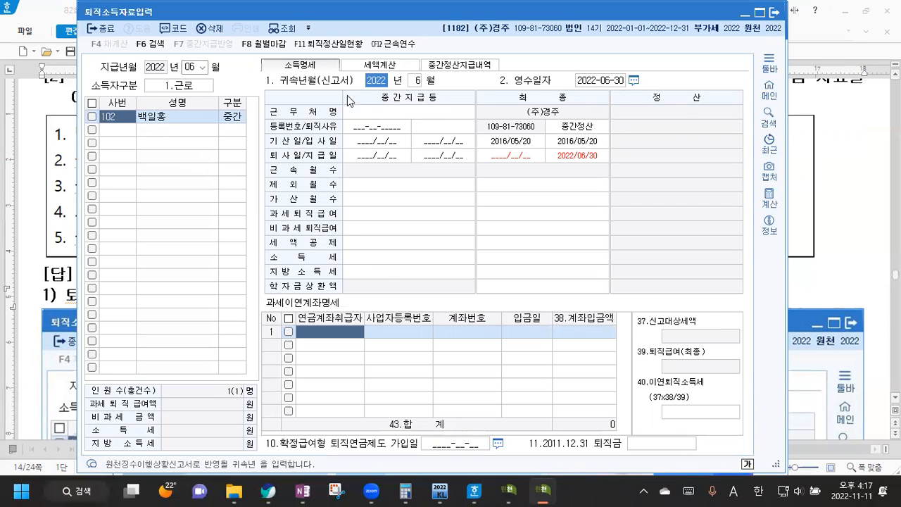
pyautogui.click(418, 82)
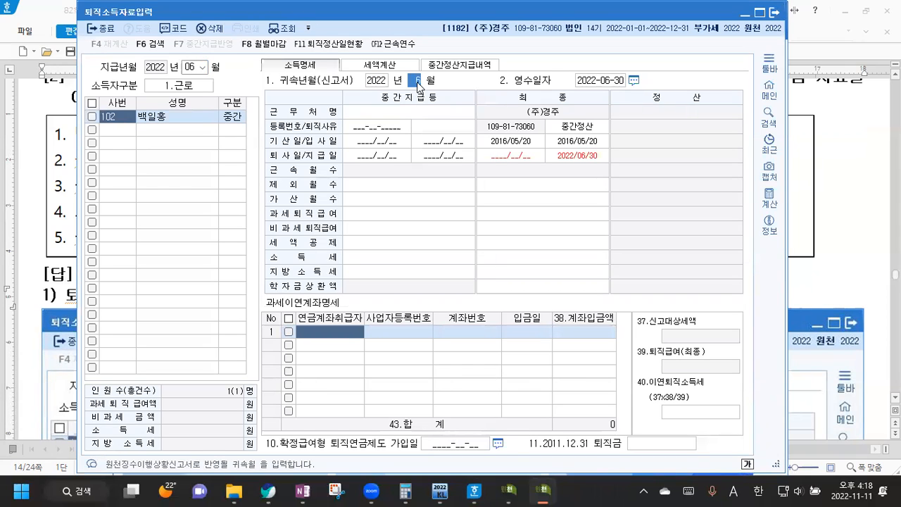
pyautogui.click(854, 177)
pyautogui.scroll(1, 853, 177)
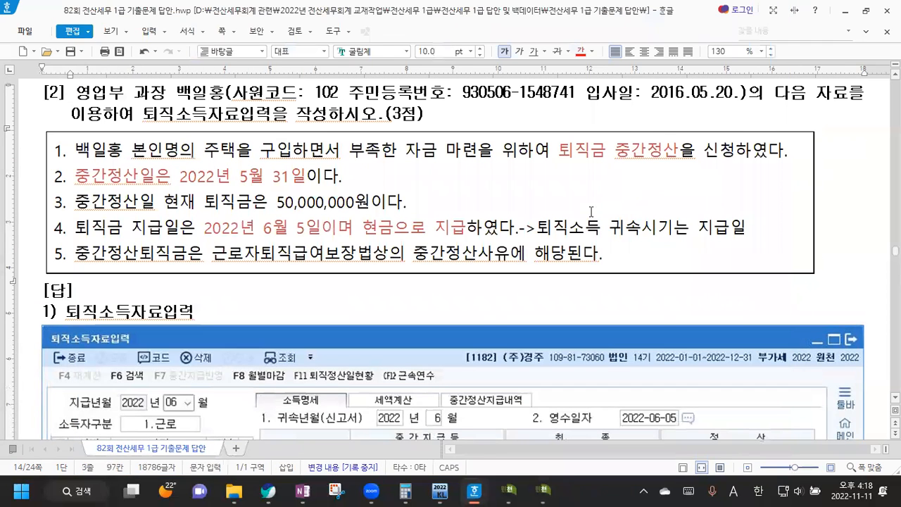
pyautogui.scroll(-2, 678, 235)
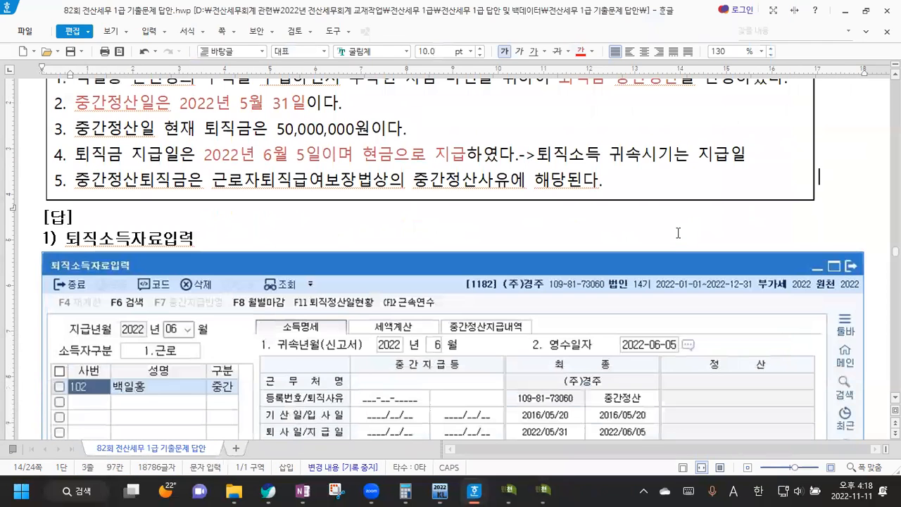
pyautogui.click(544, 491)
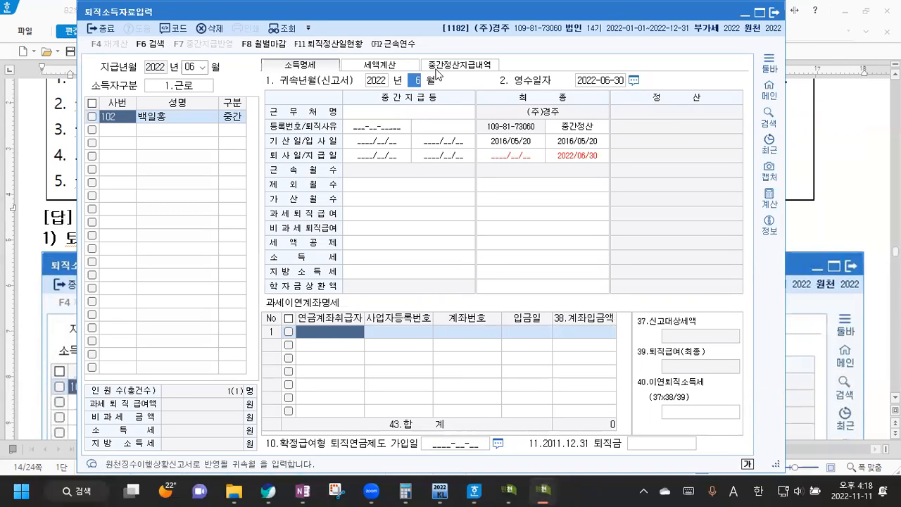
# Step: Correct 영수일자 to 2022-06-05 and choose 5.중간정산 as the retirement reason
pyautogui.click(617, 82)
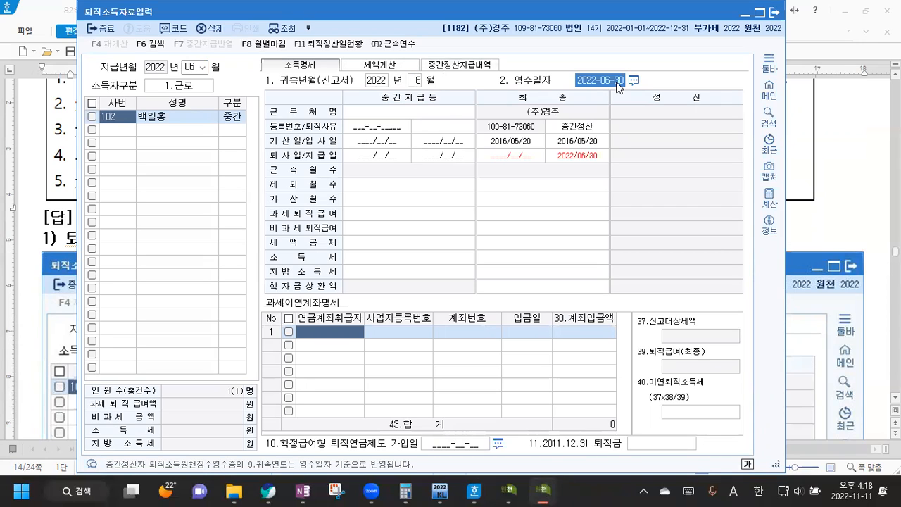
pyautogui.click(616, 82)
pyautogui.press('Right')
pyautogui.press('BackSpace')
pyautogui.press('BackSpace')
pyautogui.press('BackSpace')
pyautogui.write('202')
pyautogui.press('Return')
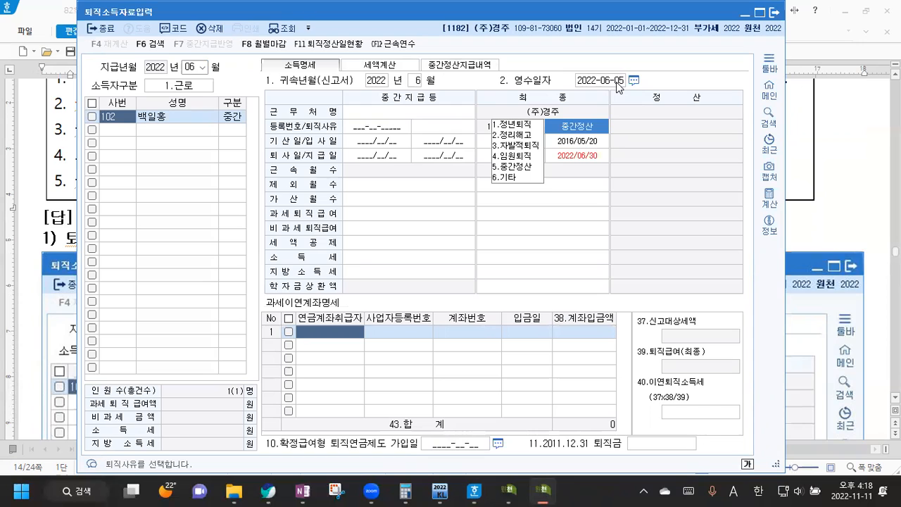
pyautogui.click(521, 172)
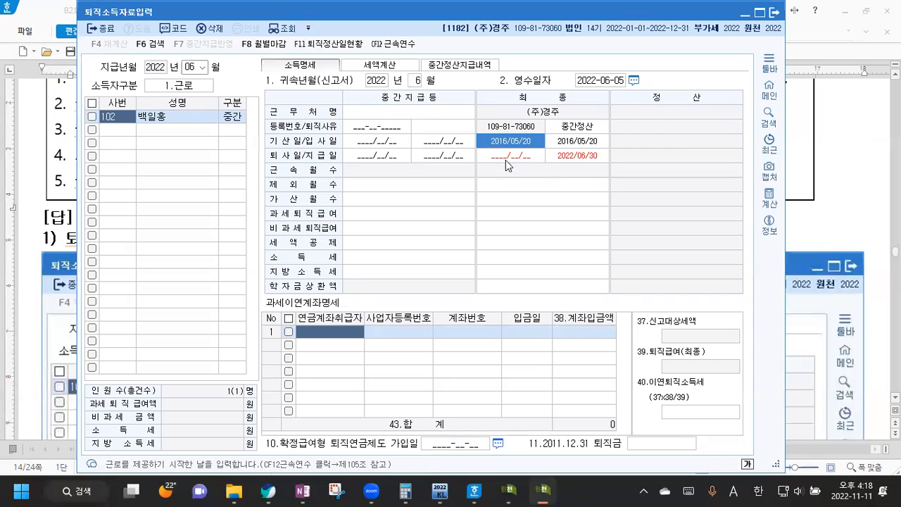
# Step: Enter 2022/06/05 in the date cell, then change it to 2022/05/31
pyautogui.click(585, 159)
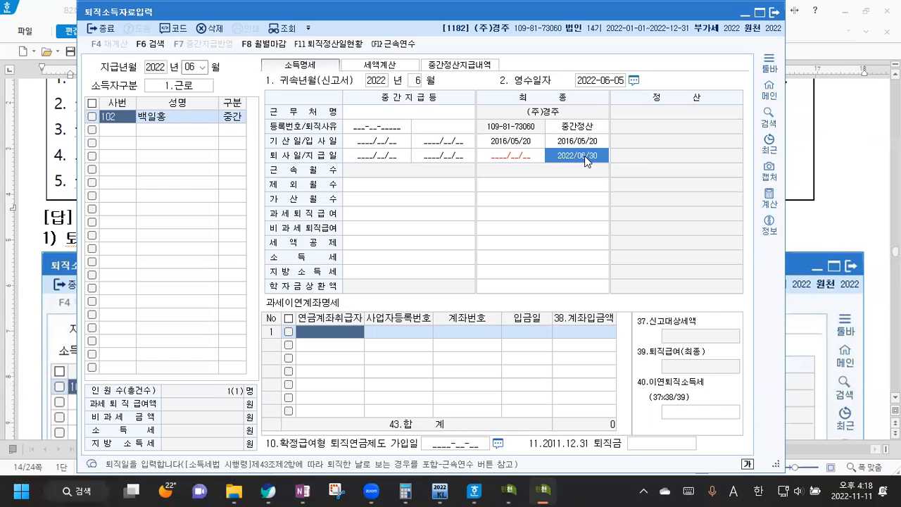
pyautogui.write('2022/')
pyautogui.write('06/0')
pyautogui.write('5')
pyautogui.press('Return')
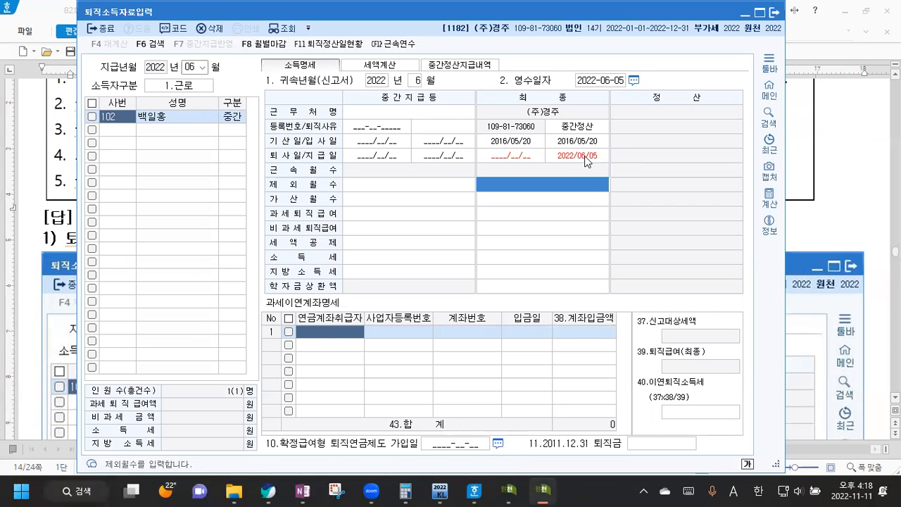
pyautogui.click(584, 156)
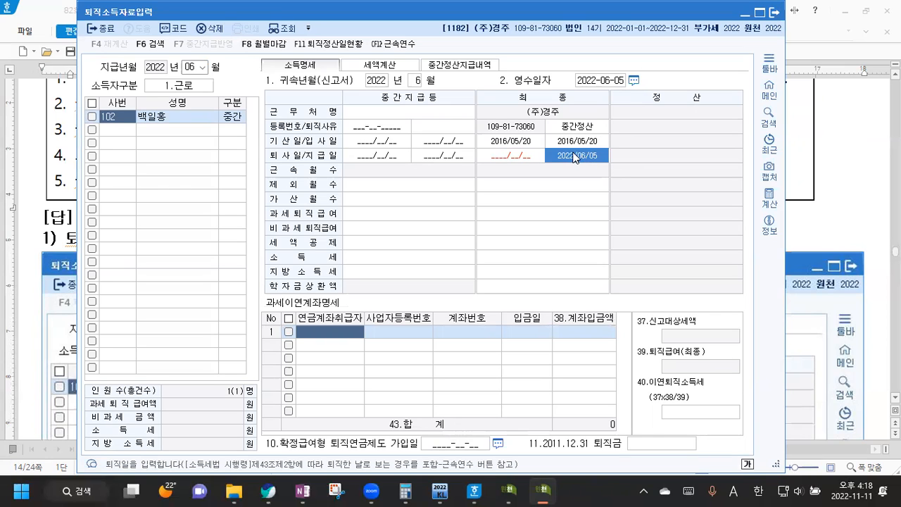
pyautogui.click(582, 159)
pyautogui.write('2022/05/31')
pyautogui.press('Return')
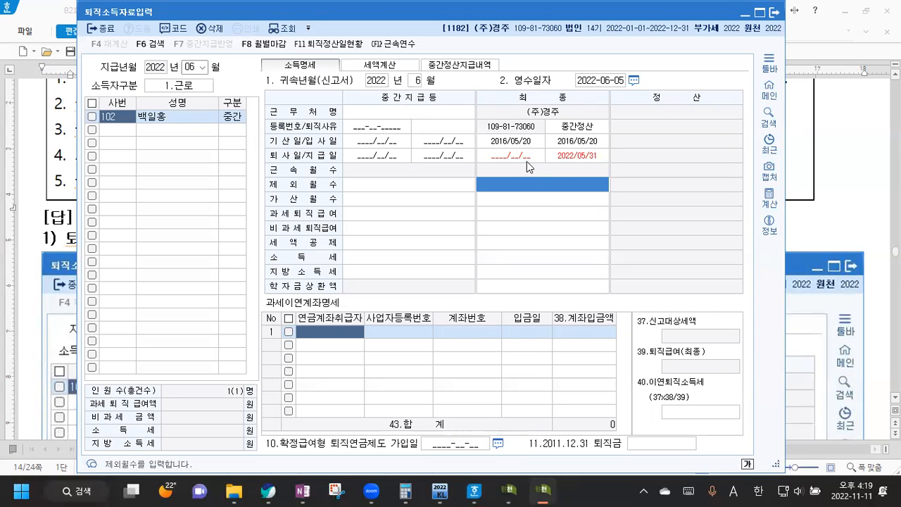
# Step: Enter 30,000,000 taxable pay, clear the missing-date warning, and set 퇴사일 2022/05/31 and 지급일 2022/06/05
pyautogui.click(524, 199)
pyautogui.click(523, 213)
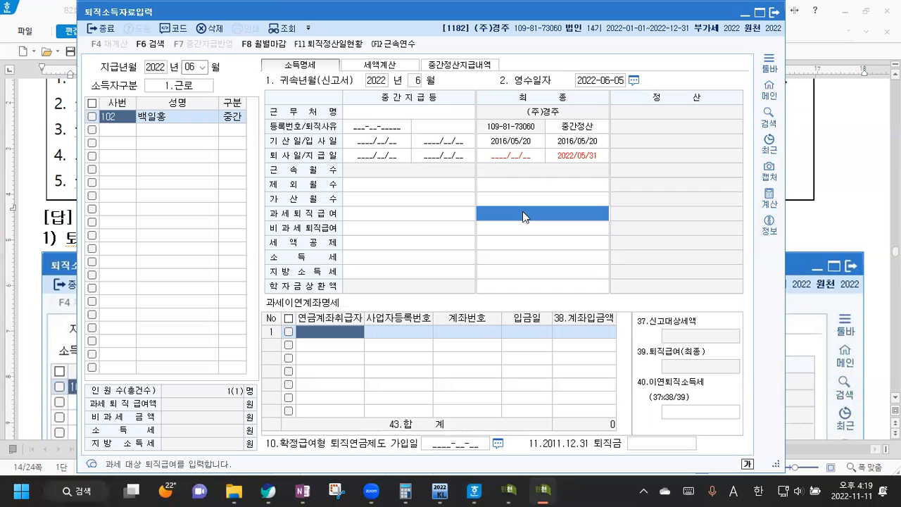
pyautogui.write('3')
pyautogui.write('0000000')
pyautogui.press('Return')
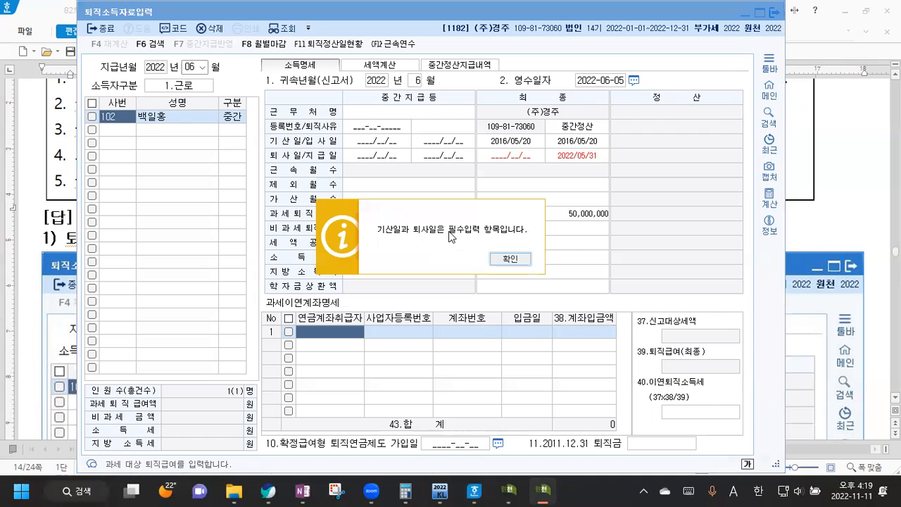
pyautogui.click(510, 259)
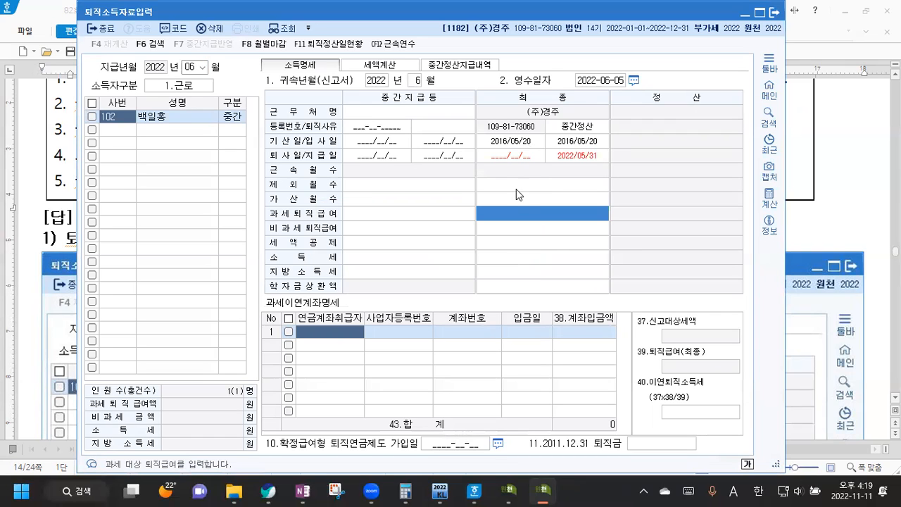
pyautogui.click(497, 157)
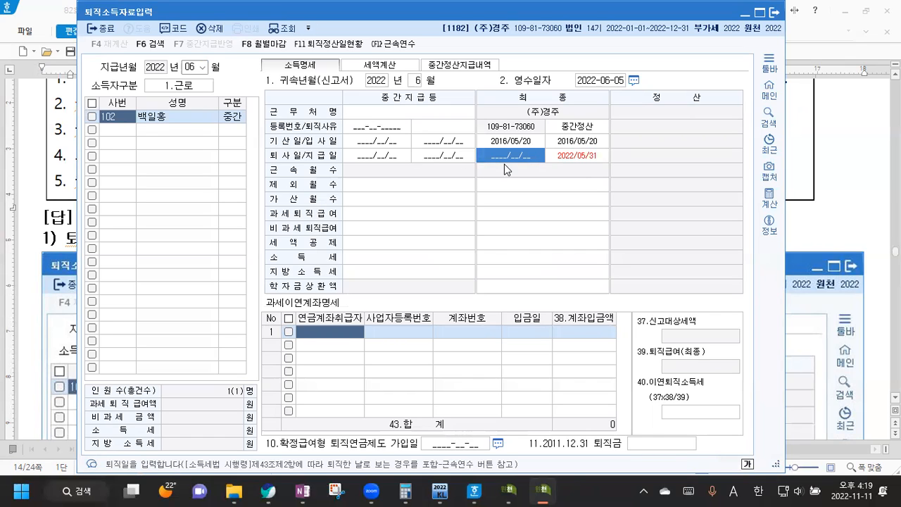
pyautogui.write('2022/05/31')
pyautogui.press('Return')
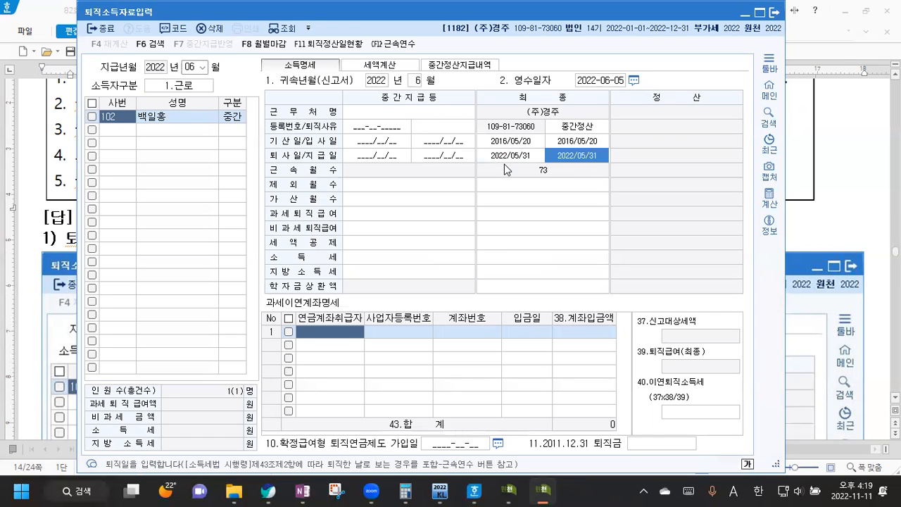
pyautogui.write('2')
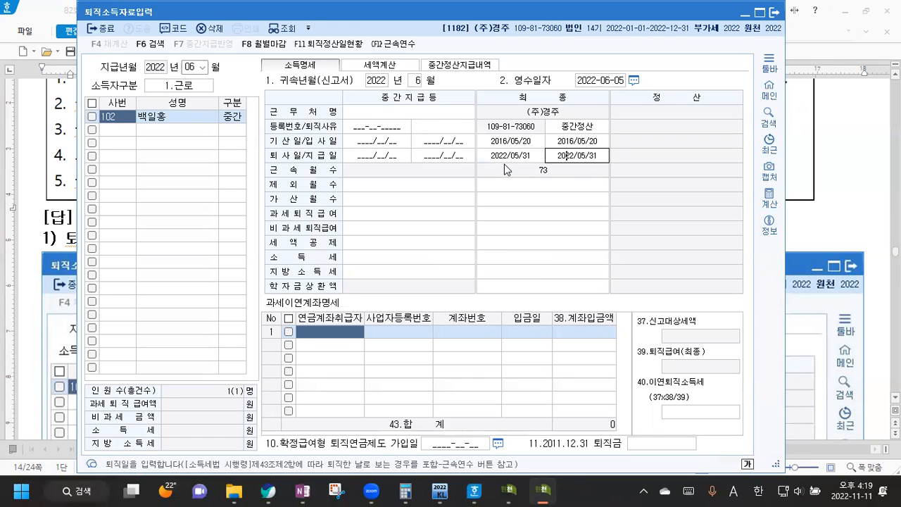
pyautogui.write('022/06/')
pyautogui.write('05')
pyautogui.press('Return')
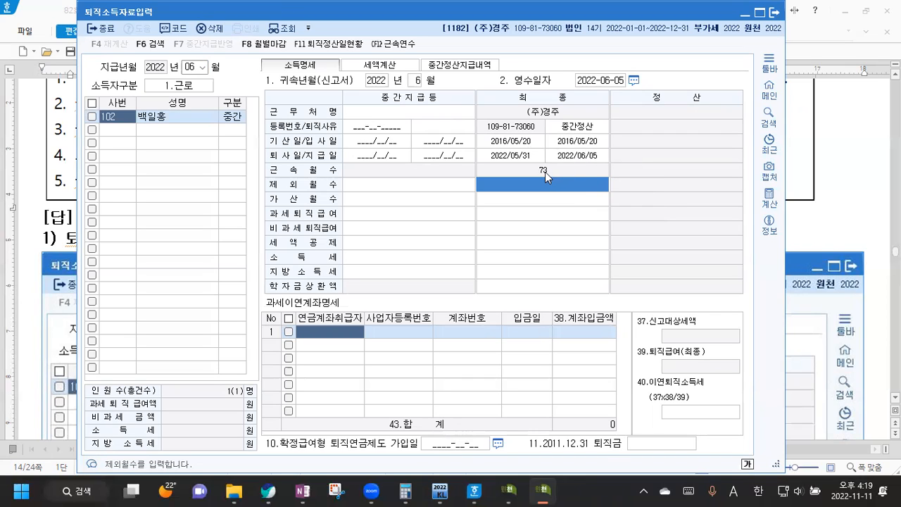
# Step: Enter 50,000,000 as taxable retirement pay, giving 1,989,990 income tax and 198,990 local tax
pyautogui.click(521, 199)
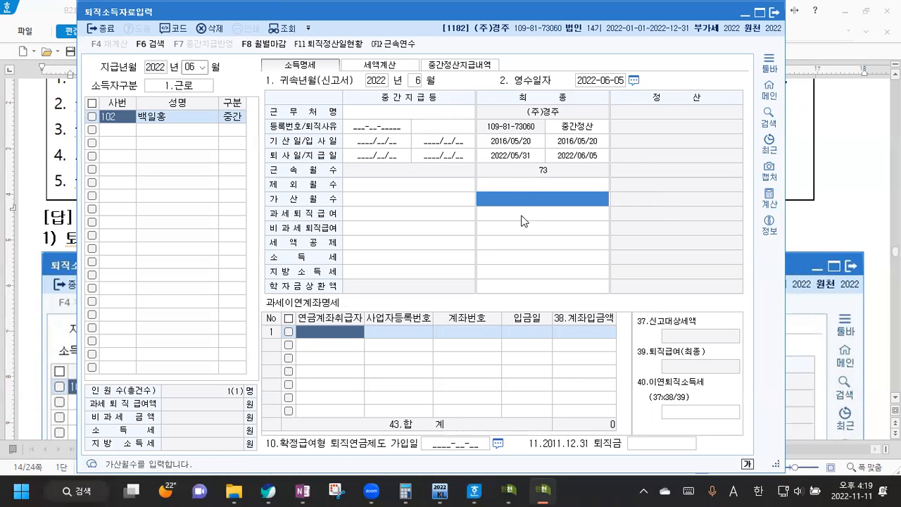
pyautogui.click(522, 215)
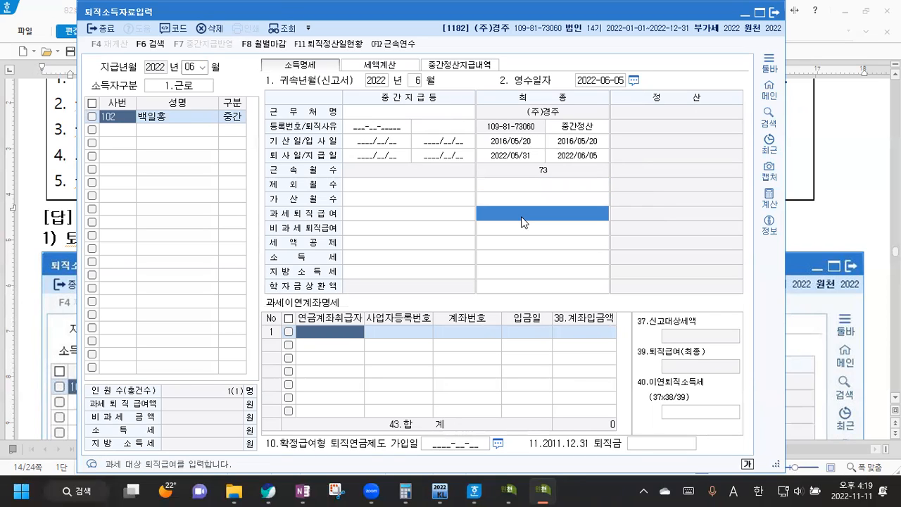
pyautogui.click(522, 220)
pyautogui.write('50,000,000')
pyautogui.press('Return')
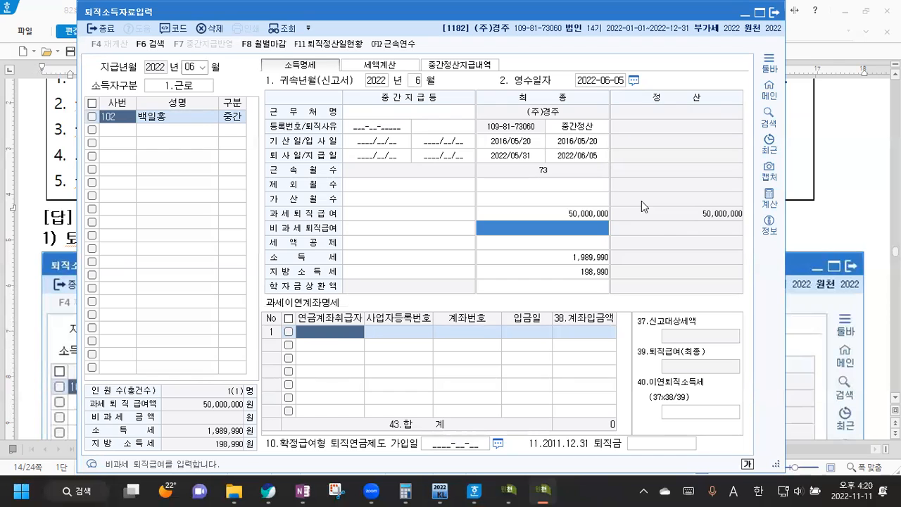
pyautogui.click(831, 238)
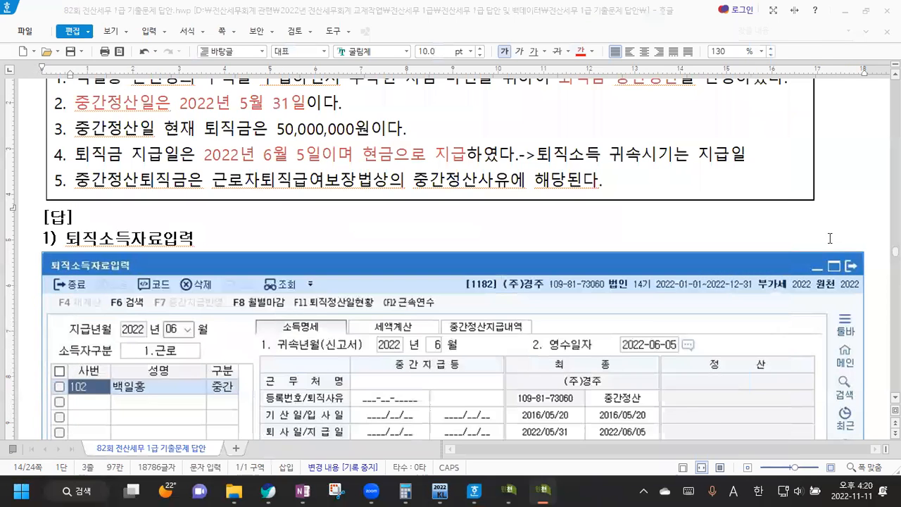
# Step: Break the 퇴직금 귀속시기 note so the 2) interim-settlement case starts its own line
pyautogui.scroll(-5, 320, 181)
pyautogui.scroll(-7, 310, 166)
pyautogui.scroll(2, 317, 169)
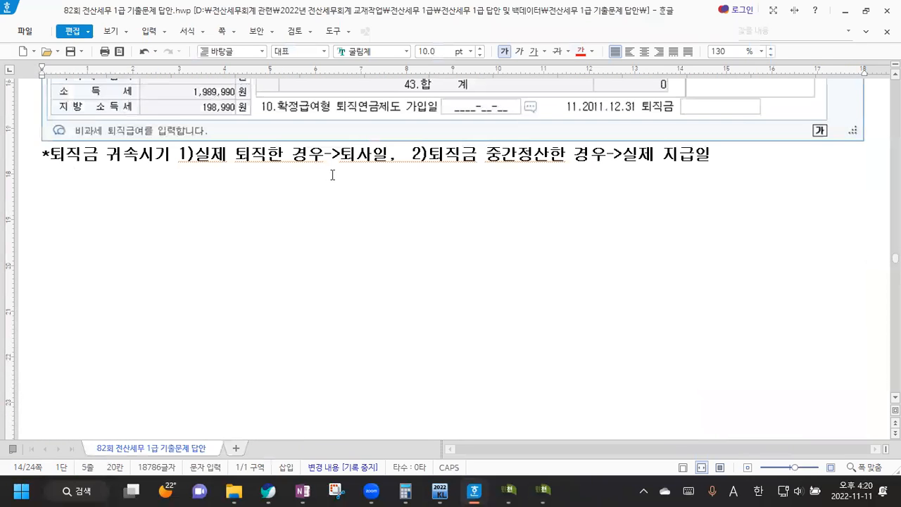
pyautogui.click(37, 184)
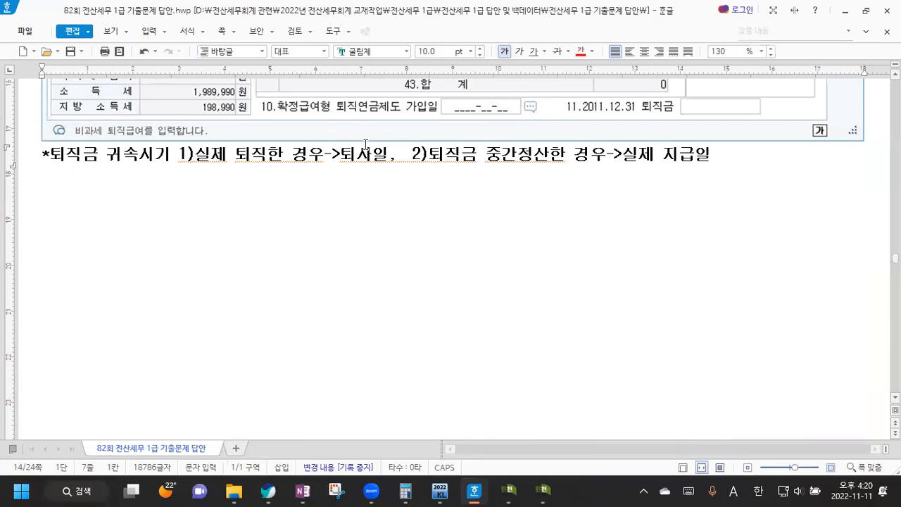
pyautogui.click(412, 154)
pyautogui.press('Return')
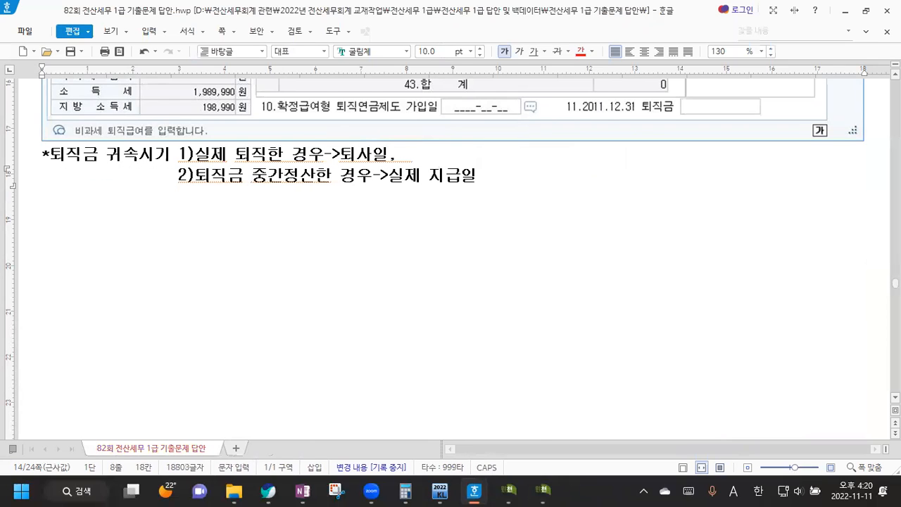
# Step: Check the two-line note's alignment, then restore and minimize the KcLep retirement form
pyautogui.click(356, 188)
pyautogui.moveTo(40, 156); pyautogui.dragTo(478, 176)
pyautogui.click(479, 176)
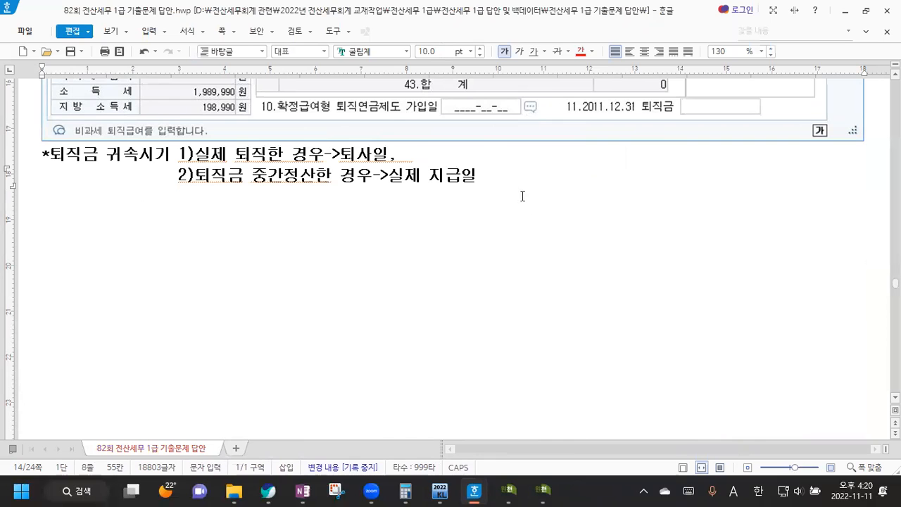
pyautogui.click(542, 491)
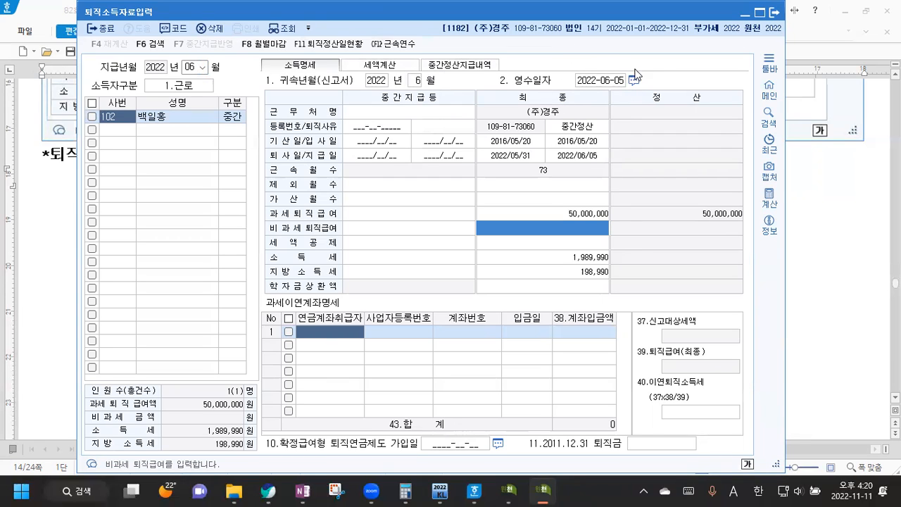
pyautogui.click(841, 235)
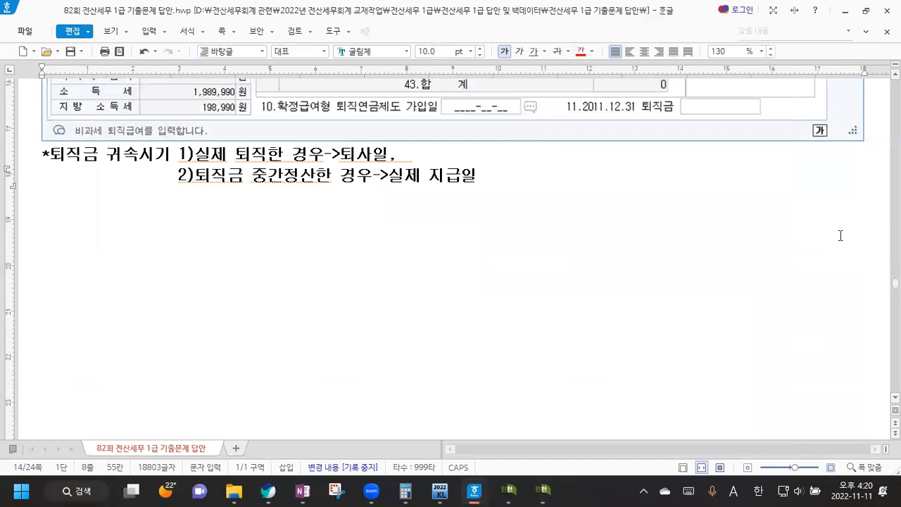